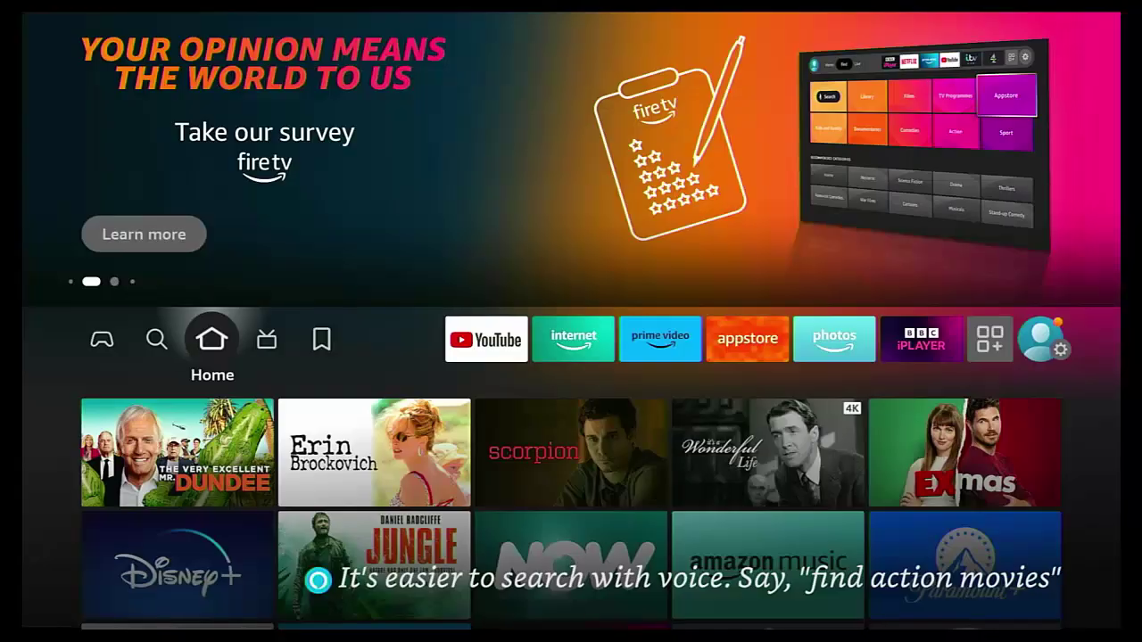
Step: Open the Applications section of the Fire TV settings from the home screen
key(Right)
key(Right)
key(Right)
key(Right)
key(Right)
key(Right)
key(Right)
key(Right)
key(Right)
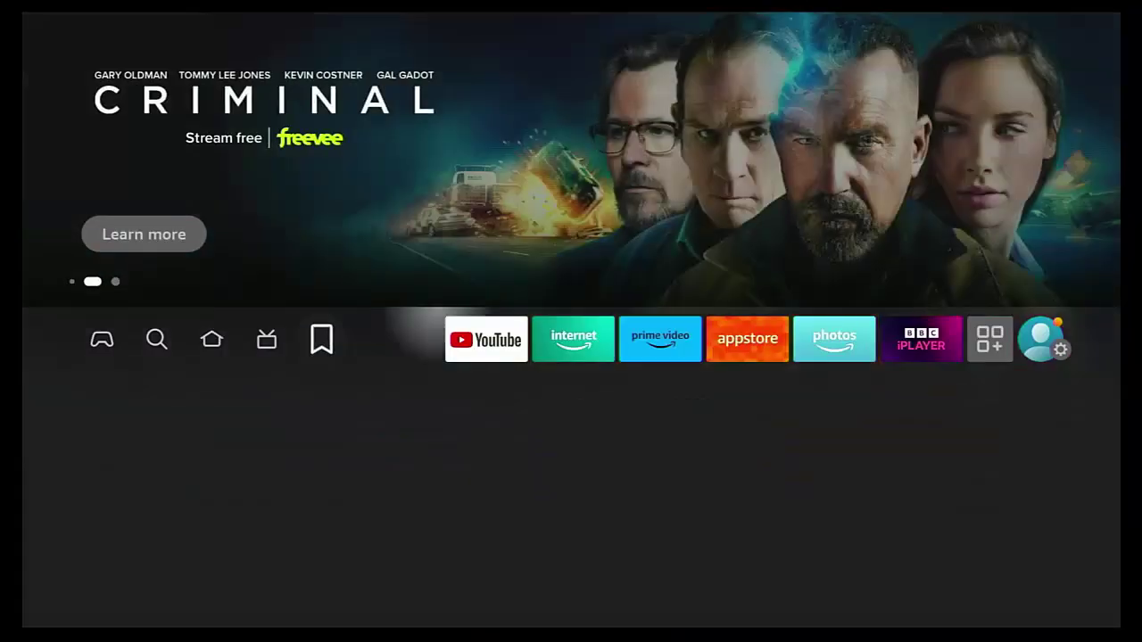
key(Right)
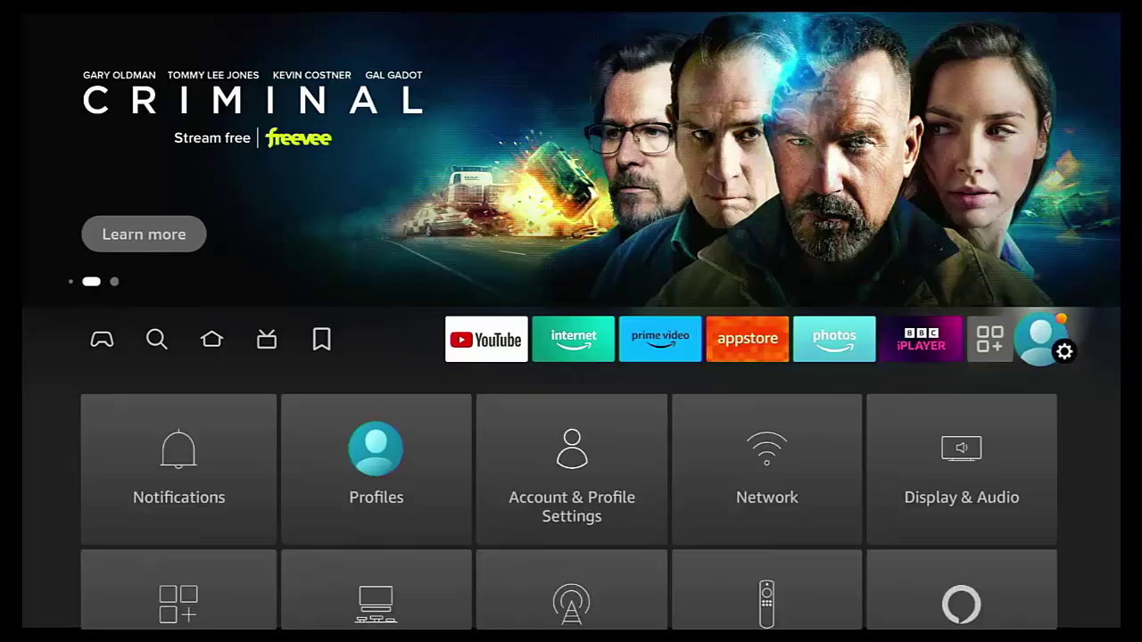
key(Down)
key(Down)
key(Down)
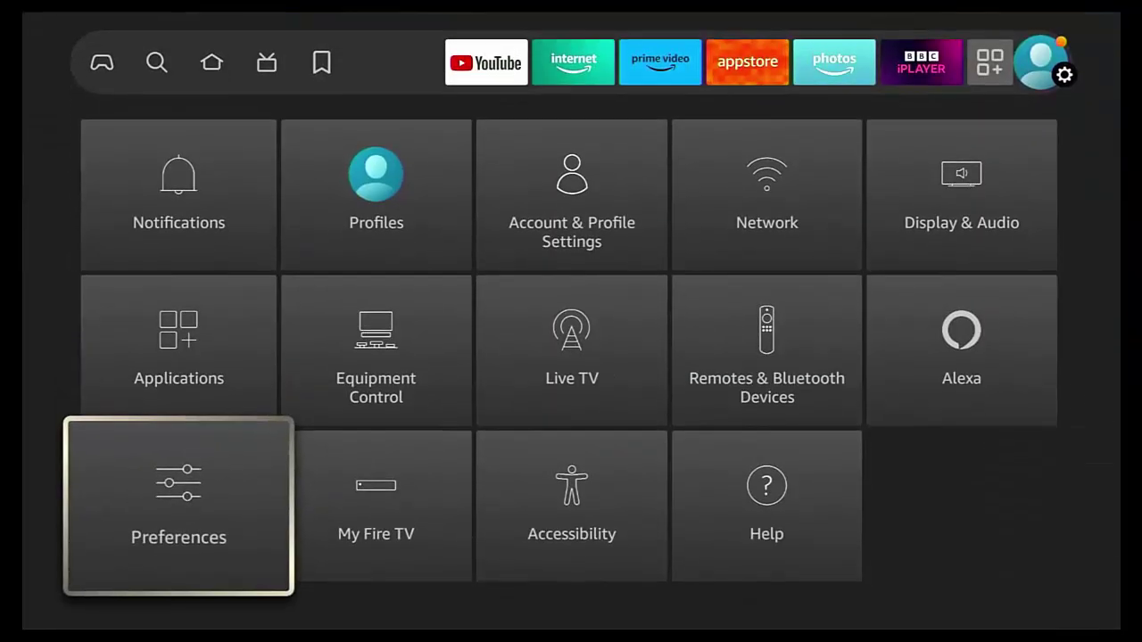
key(Up)
key(Return)
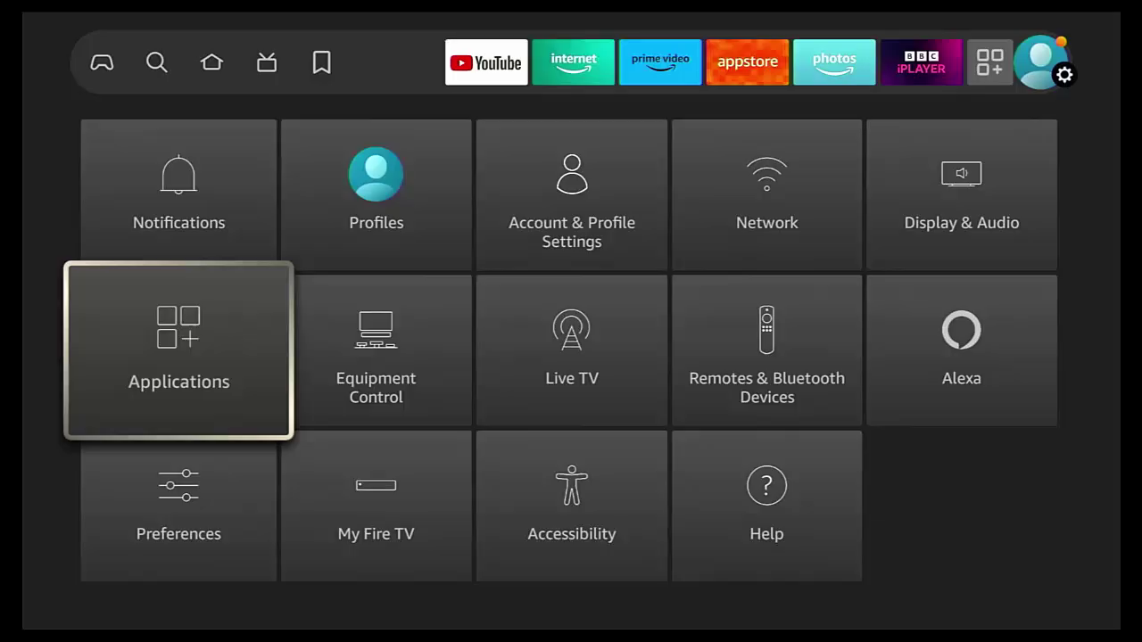
Step: Check the device's available storage space and open the list for managing installed applications
key(Down)
key(Down)
key(Down)
key(Down)
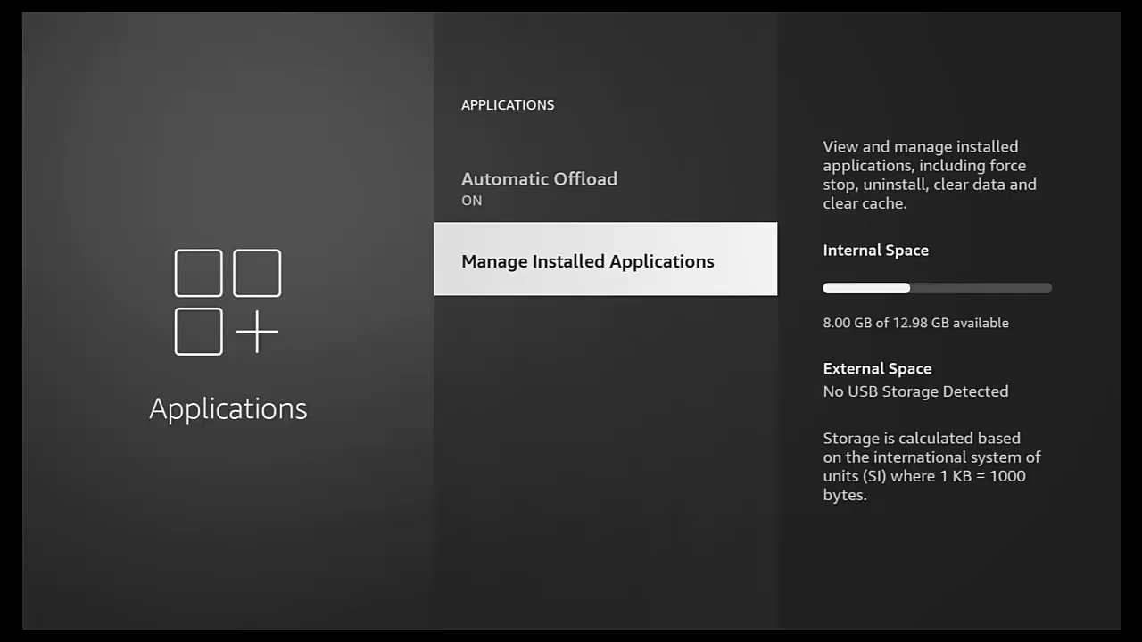
key(Return)
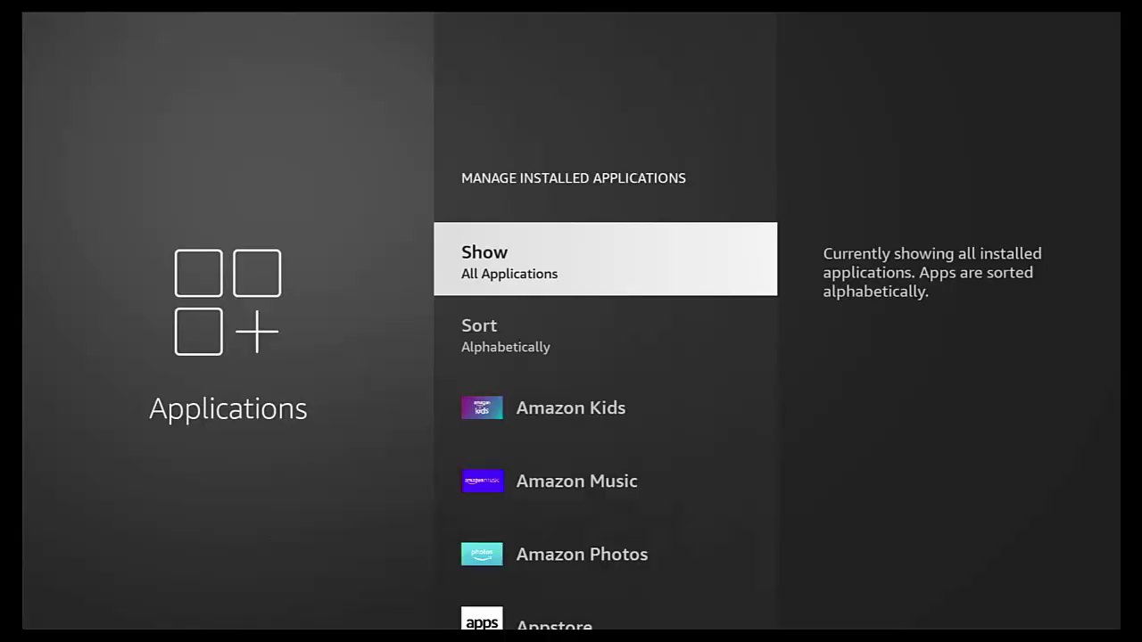
Step: Review the storage and cache details of Amazon Kids and Amazon Music, and leave the Applications settings
key(Down)
key(Down)
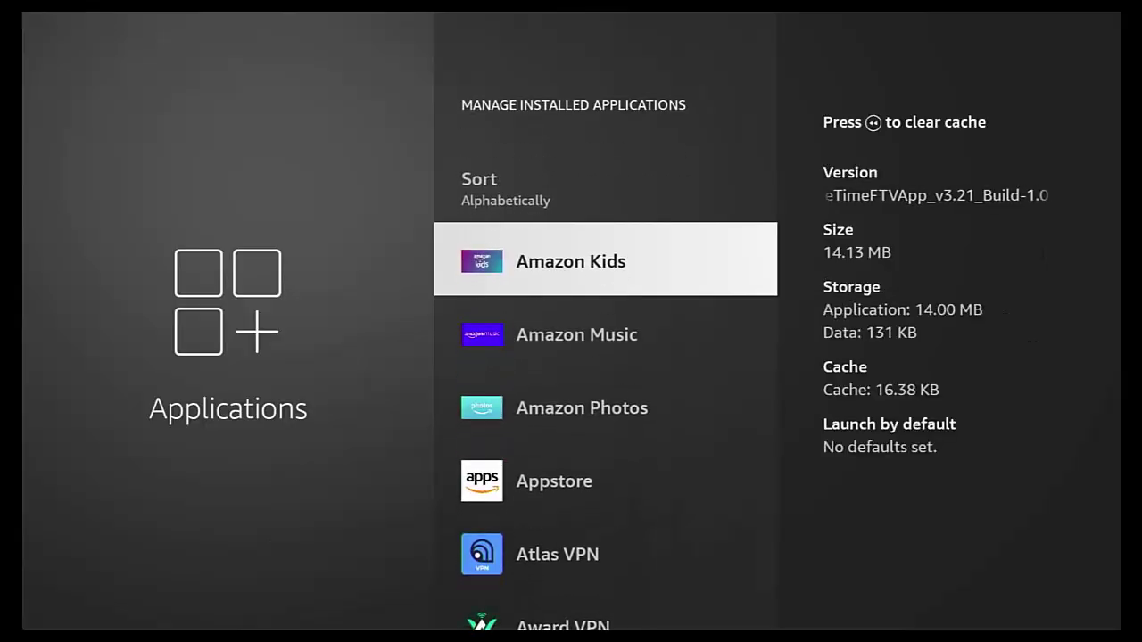
key(Down)
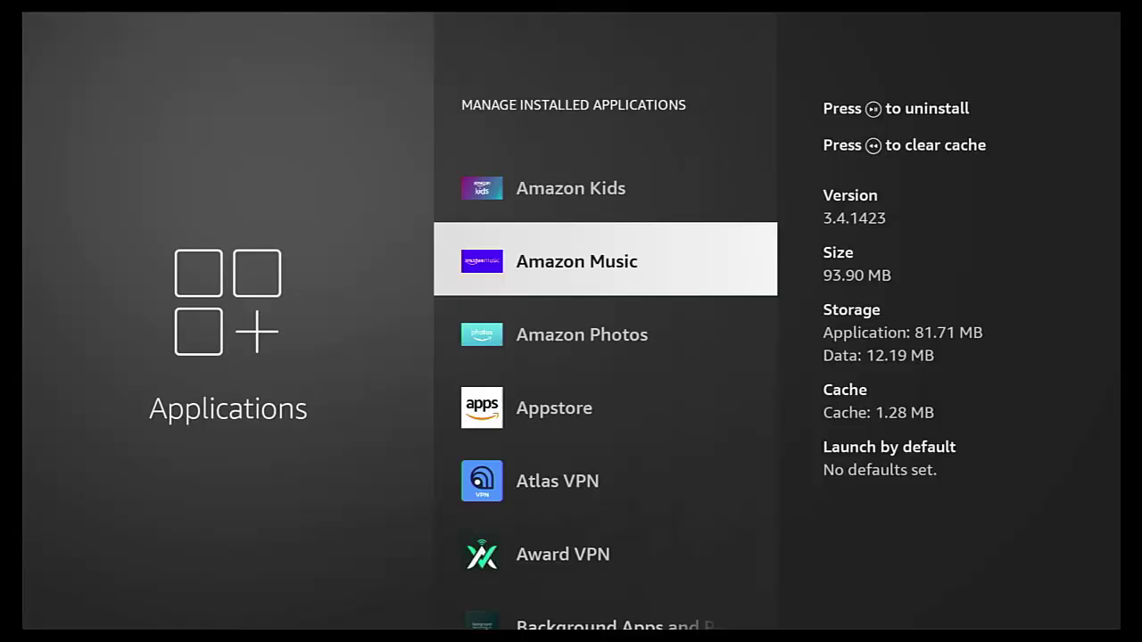
key(Up)
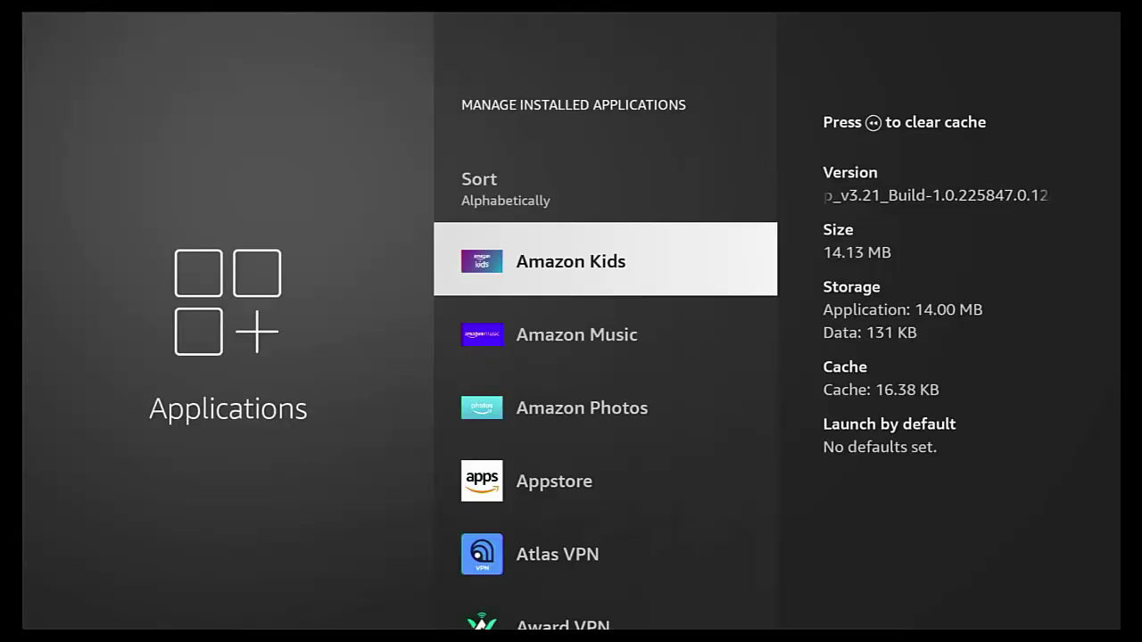
key(Escape)
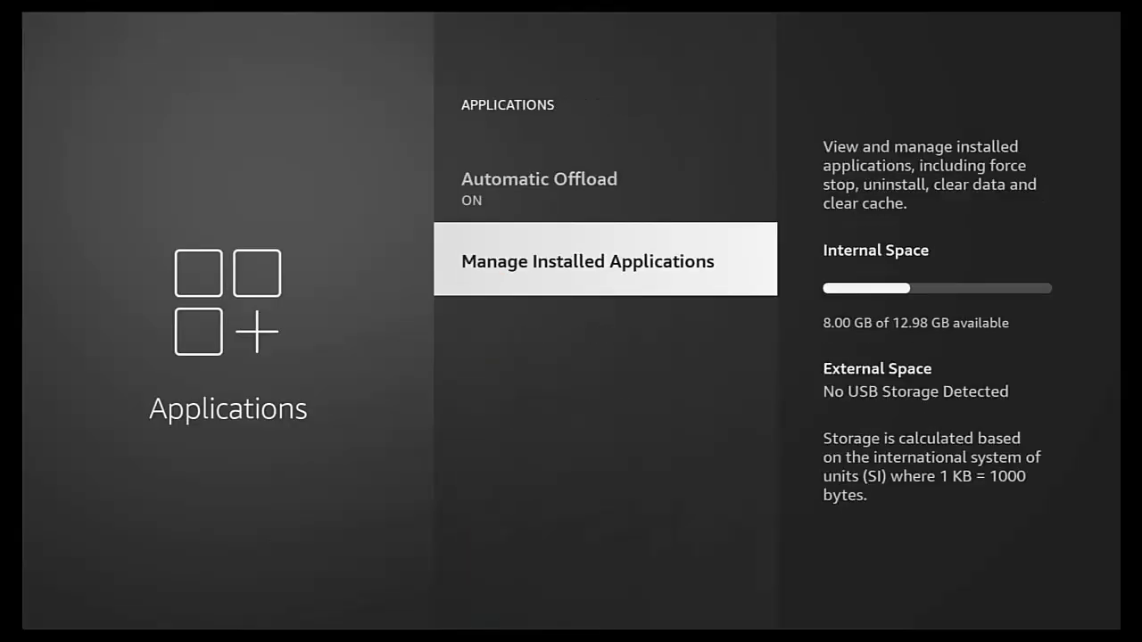
key(Up)
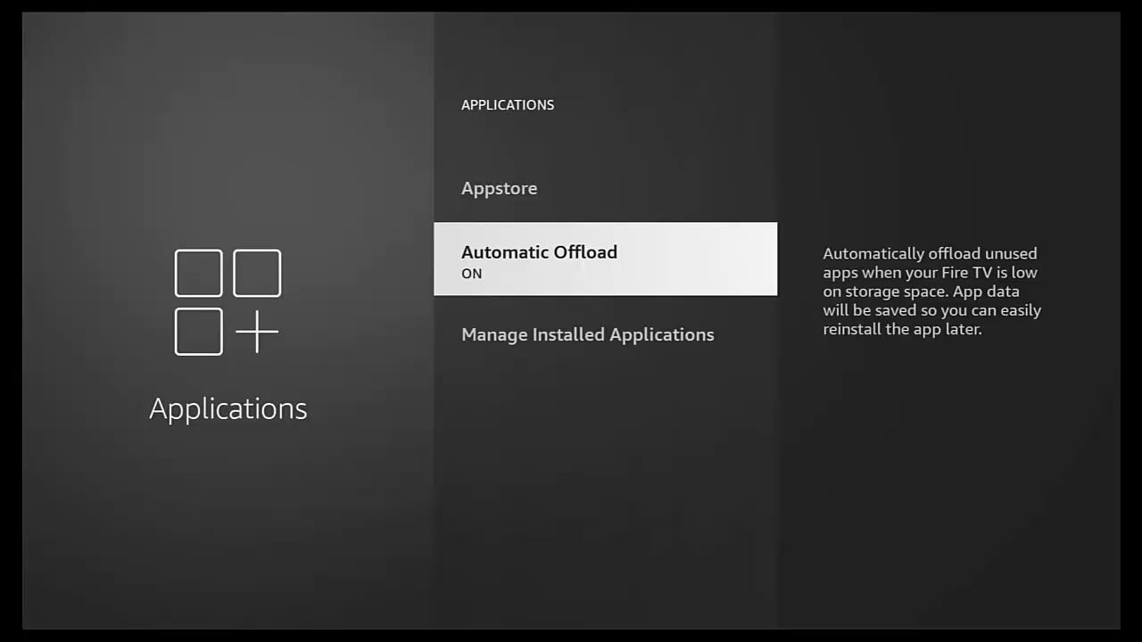
key(Escape)
Step: Open the Network settings and check the status of the currently connected Wi-Fi network
key(Up)
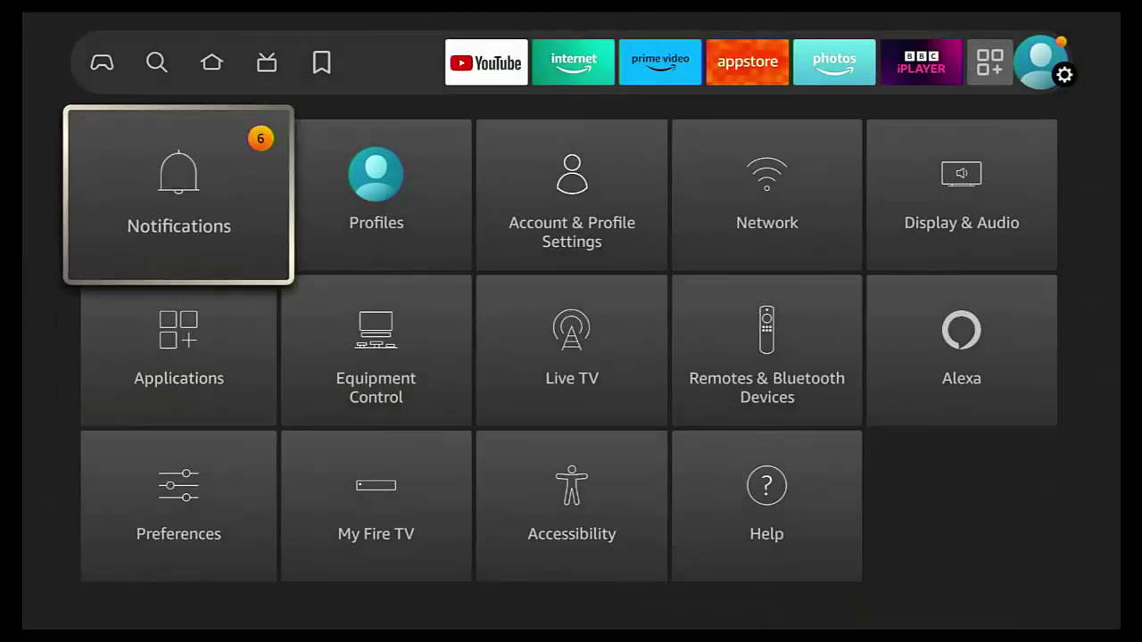
key(Right)
key(Right)
key(Right)
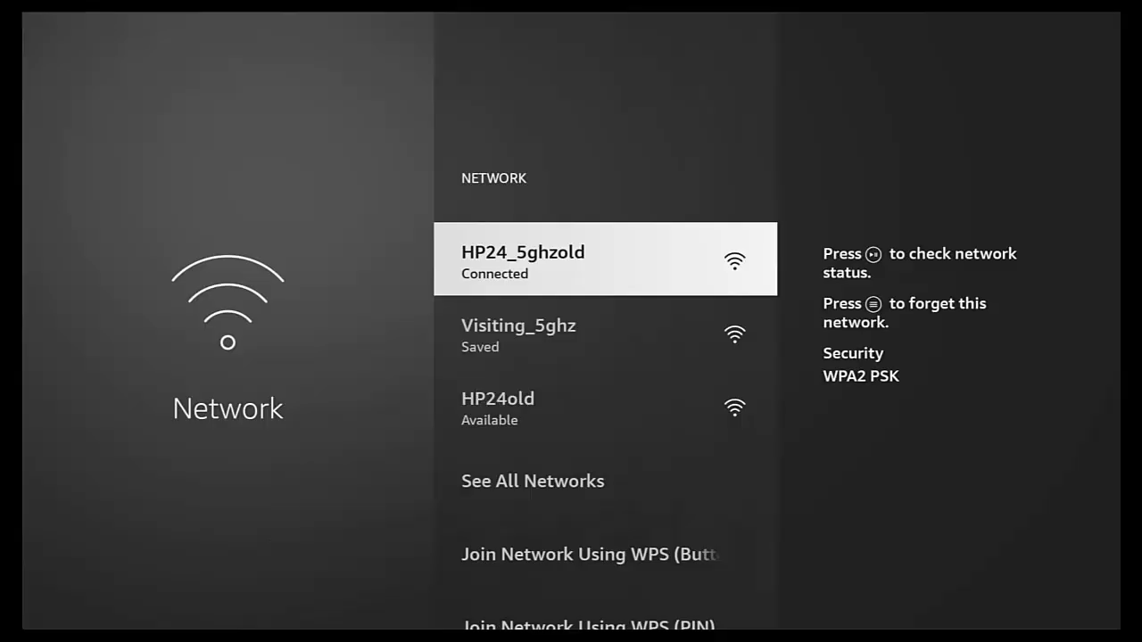
key(XF86AudioPlay)
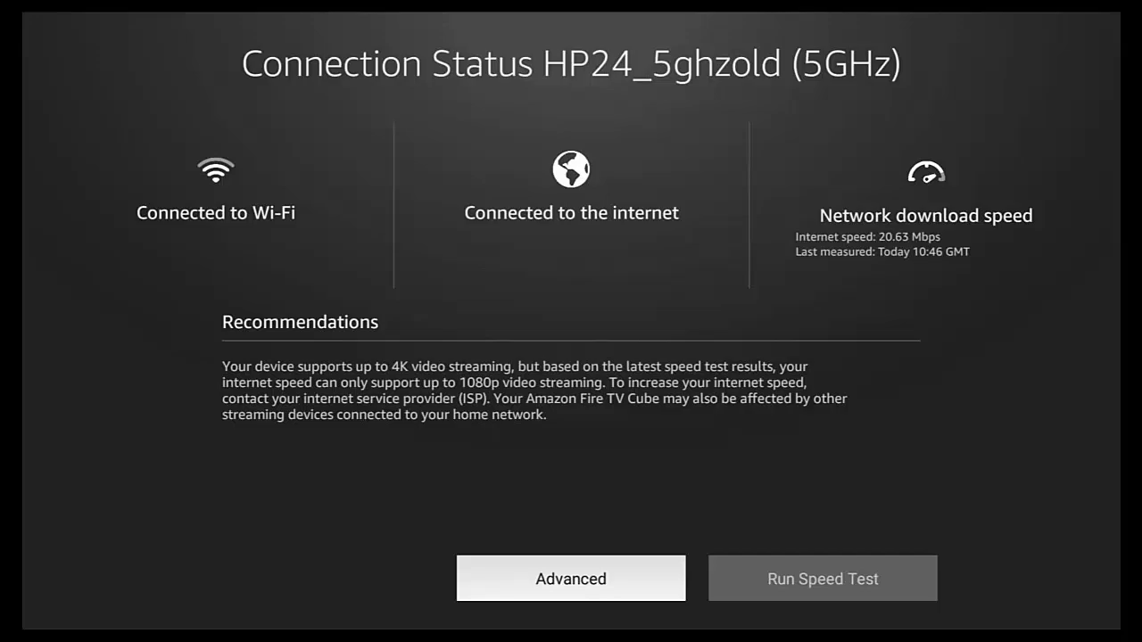
Step: Run a speed test on the connected Wi-Fi network and return to the main settings
key(Right)
key(Return)
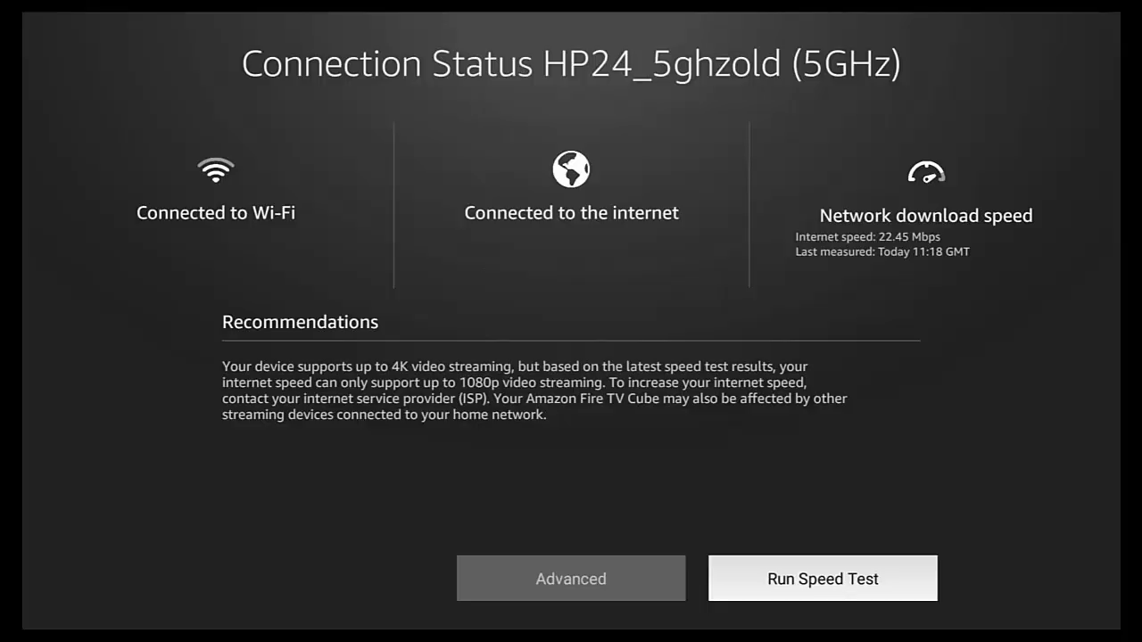
key(Escape)
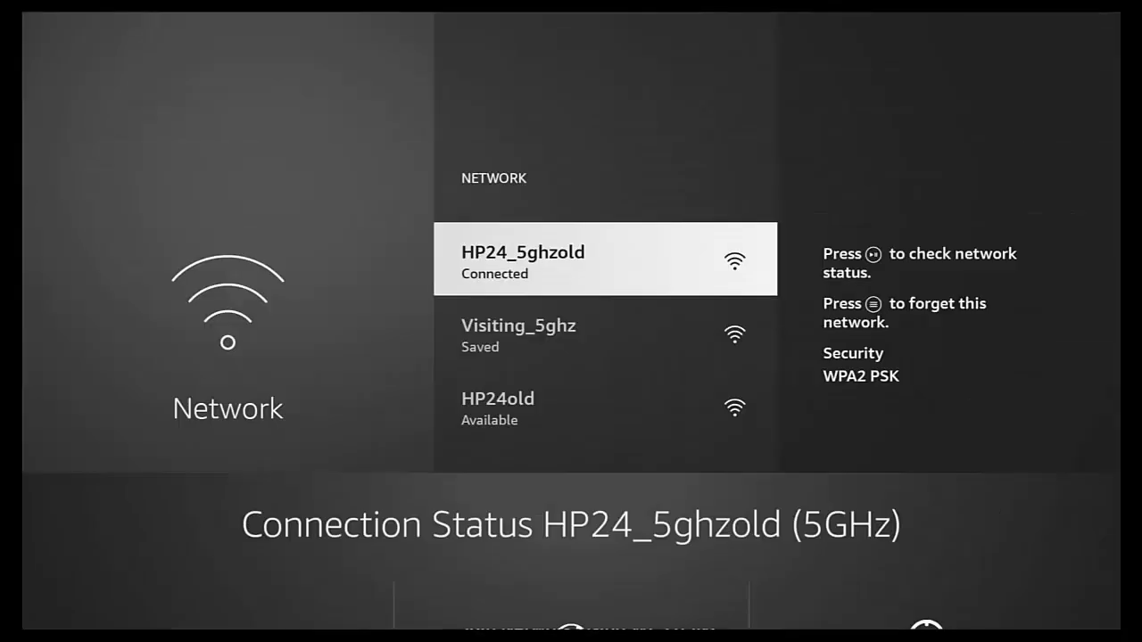
key(Escape)
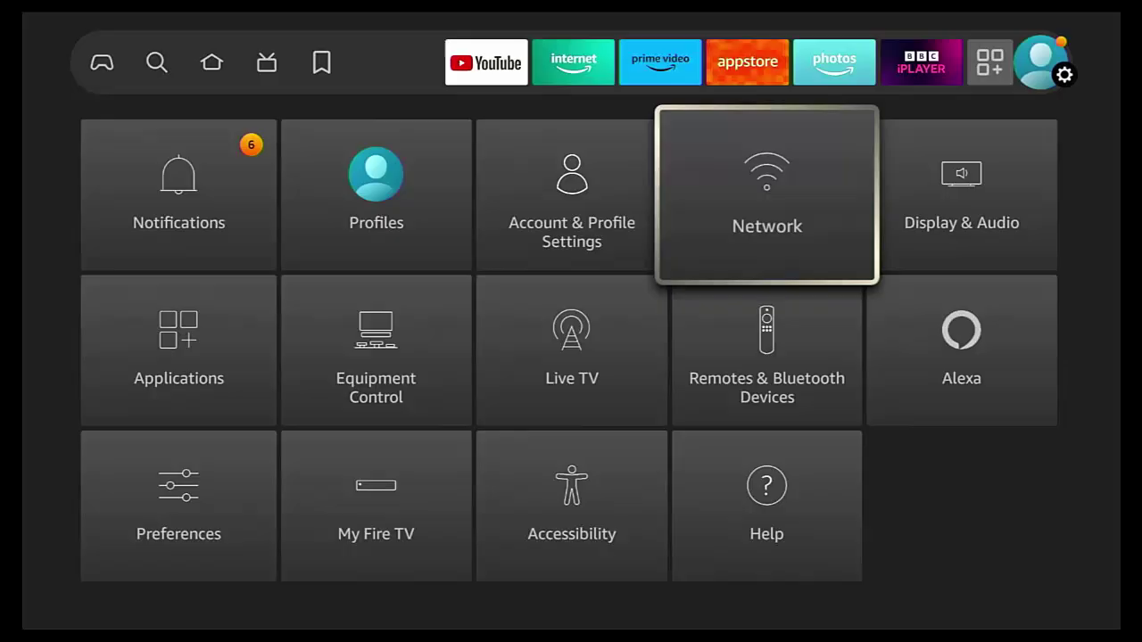
Step: Return to the home screen and launch the BBC iPlayer app
key(Escape)
key(Left)
key(Left)
key(Left)
key(Left)
key(Left)
key(Left)
key(Left)
key(Left)
key(Right)
key(Right)
key(Right)
key(Right)
key(Right)
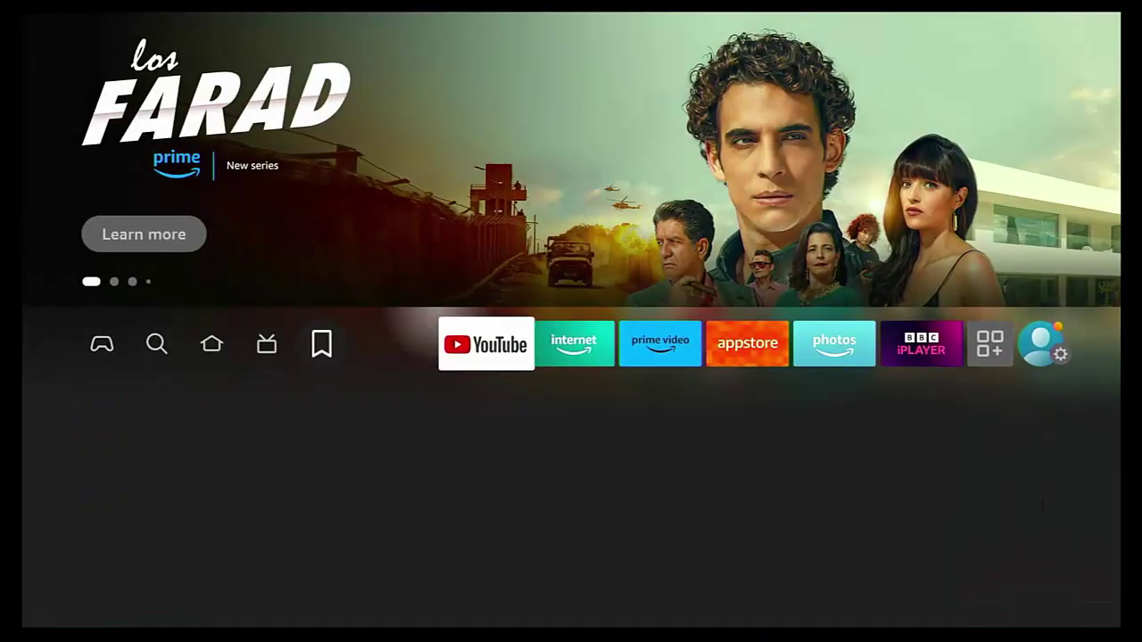
key(Right)
key(Right)
key(Right)
key(Right)
key(Right)
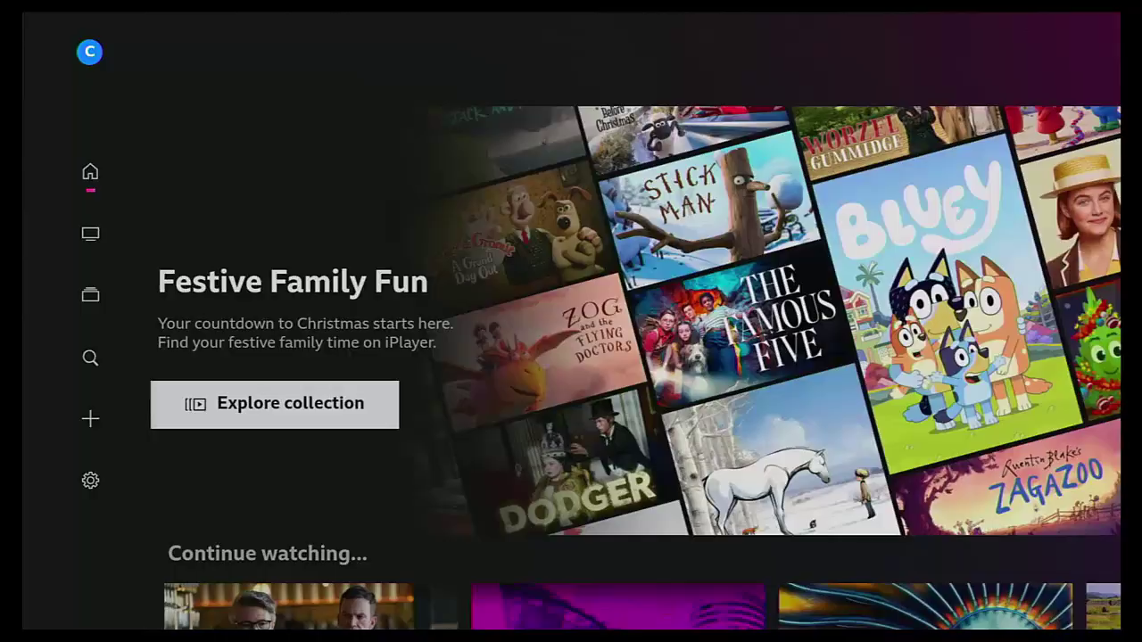
Step: Open the Settings & Help page in BBC iPlayer
key(Left)
key(Down)
key(Down)
key(Down)
key(Down)
key(Down)
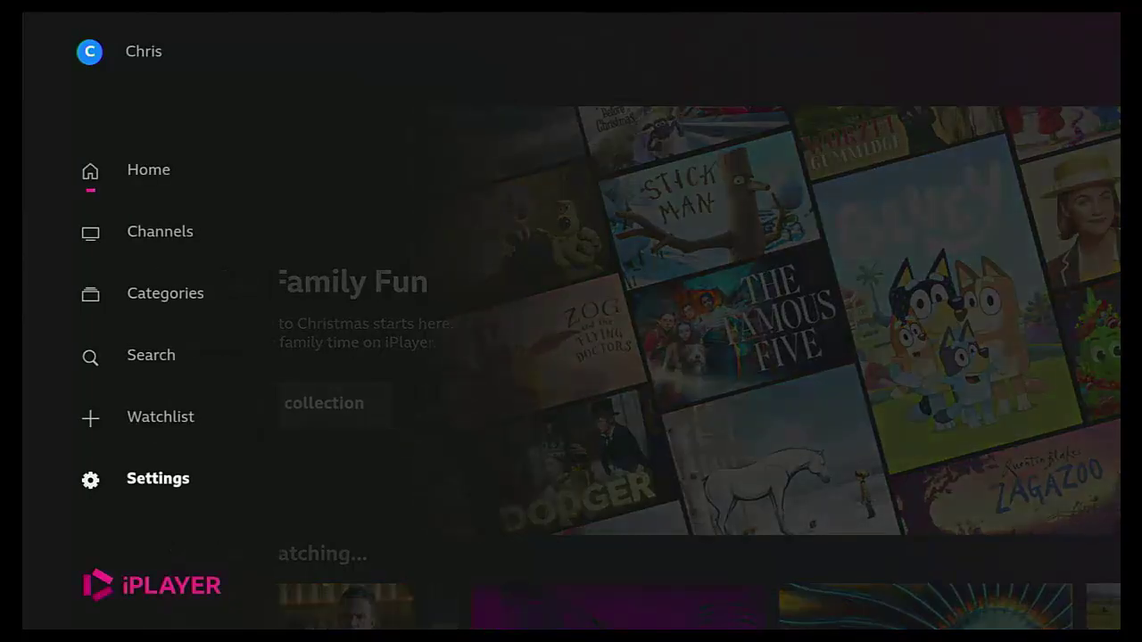
key(Return)
key(Down)
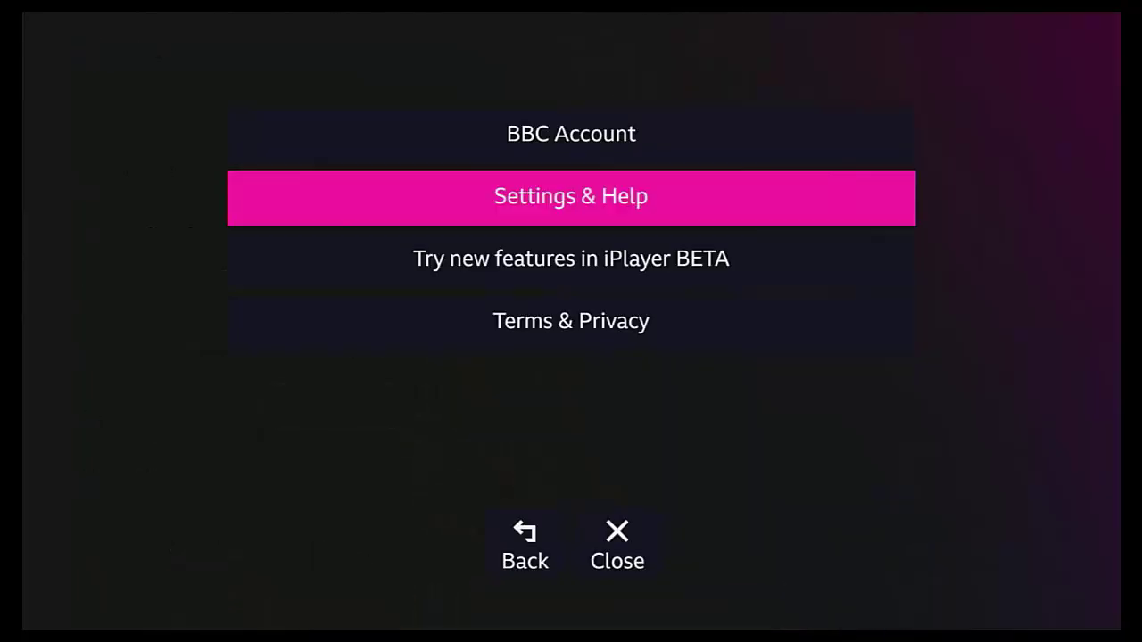
key(Return)
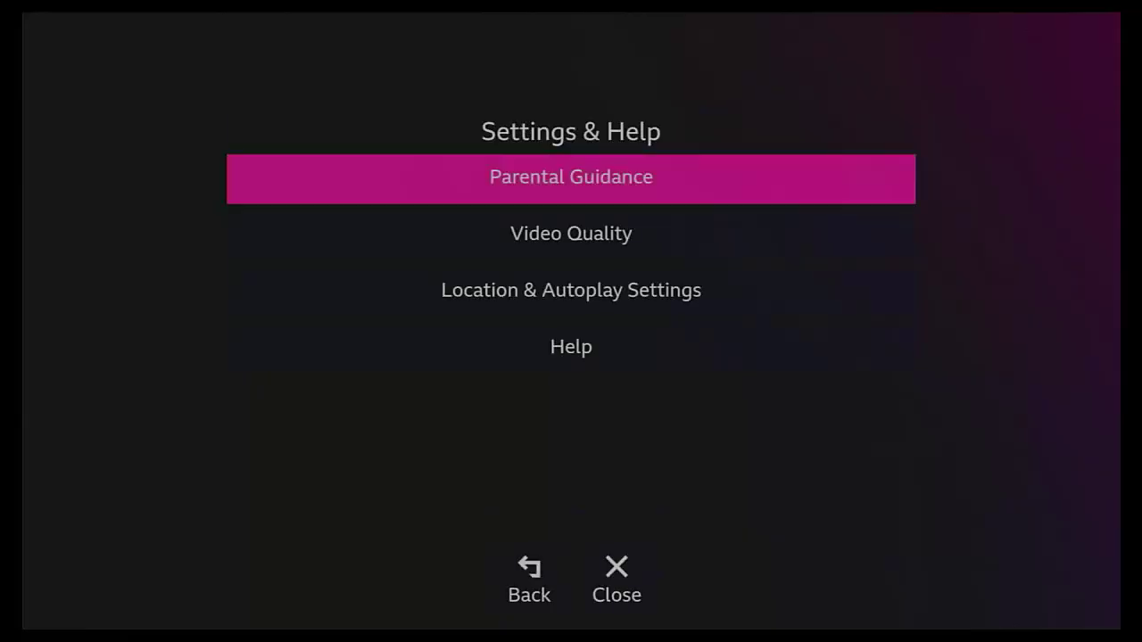
Step: Set iPlayer's preferred video quality to Standard Definition and exit to the Fire TV home screen
key(Down)
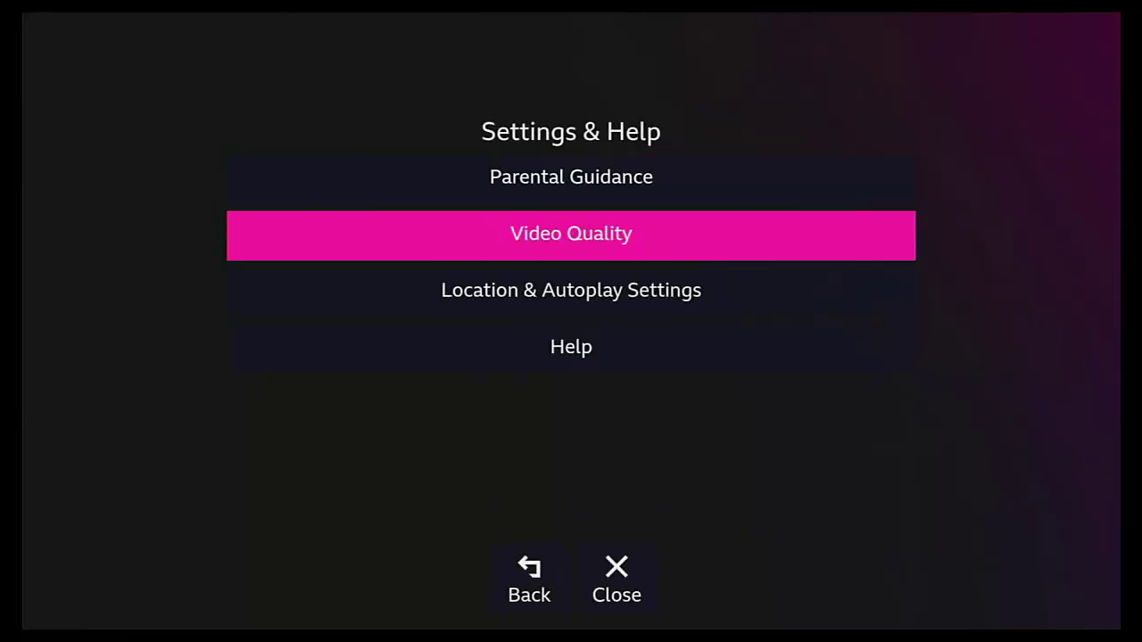
key(Return)
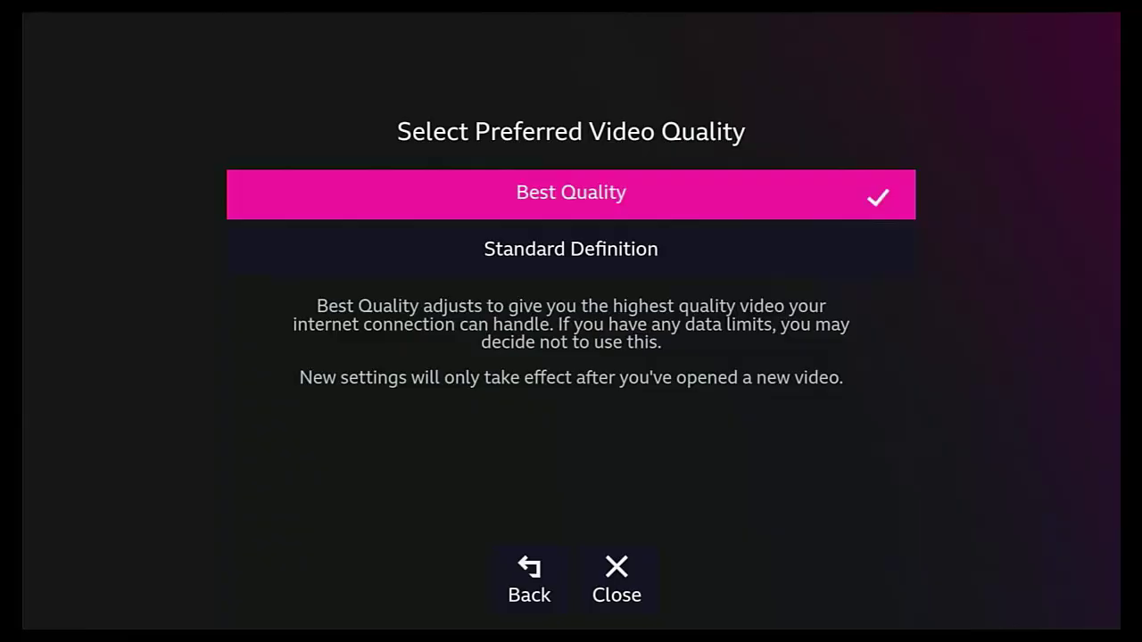
key(Down)
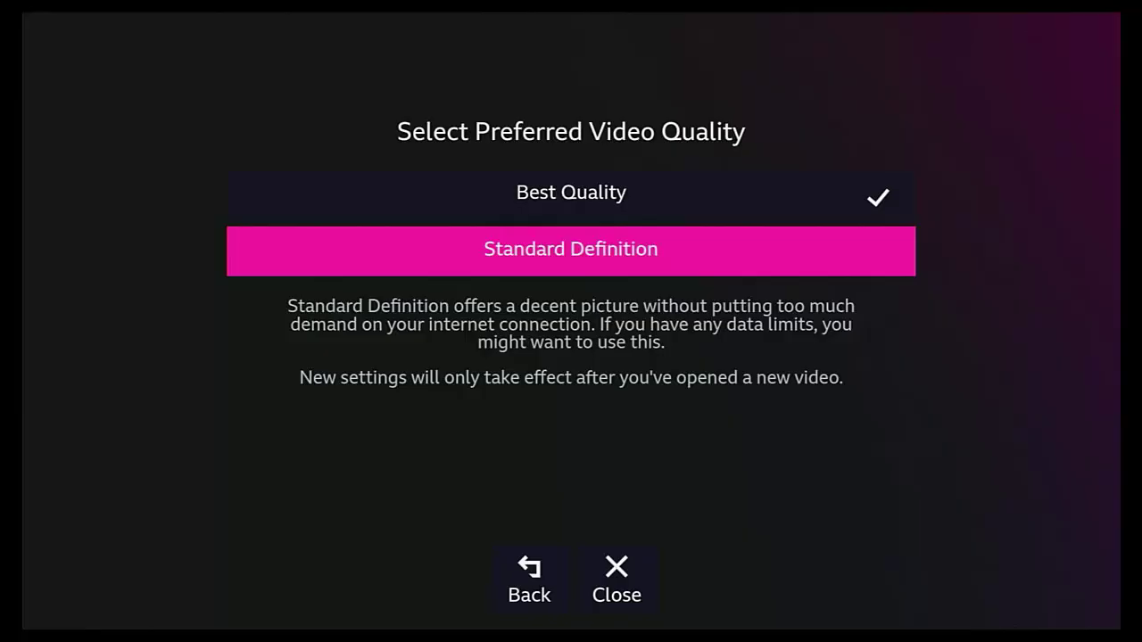
key(Return)
key(Escape)
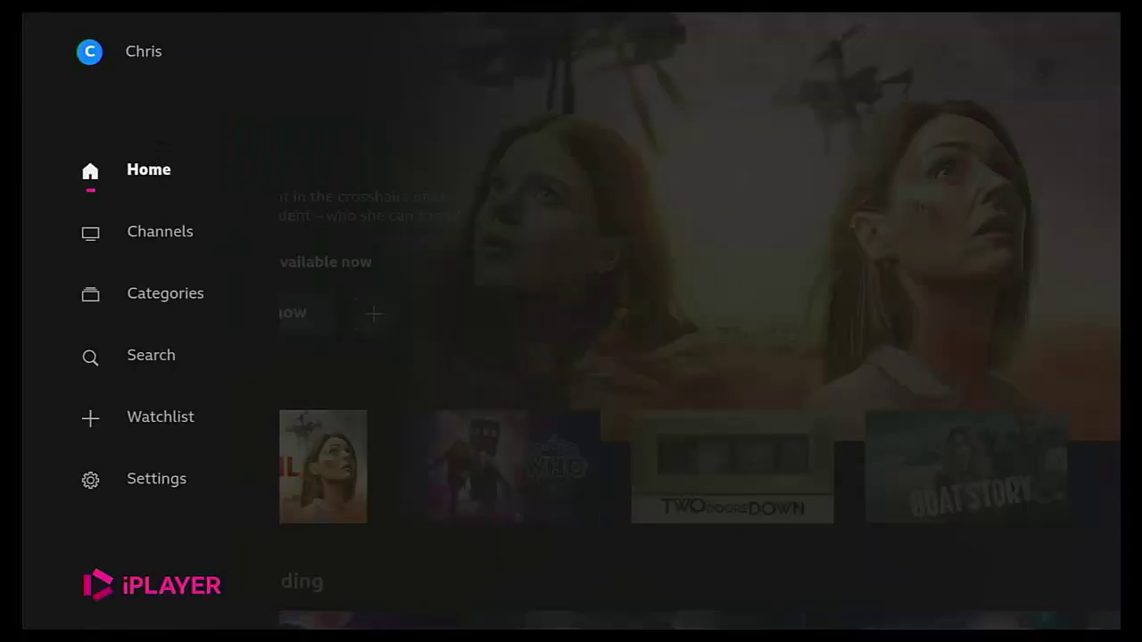
key(Escape)
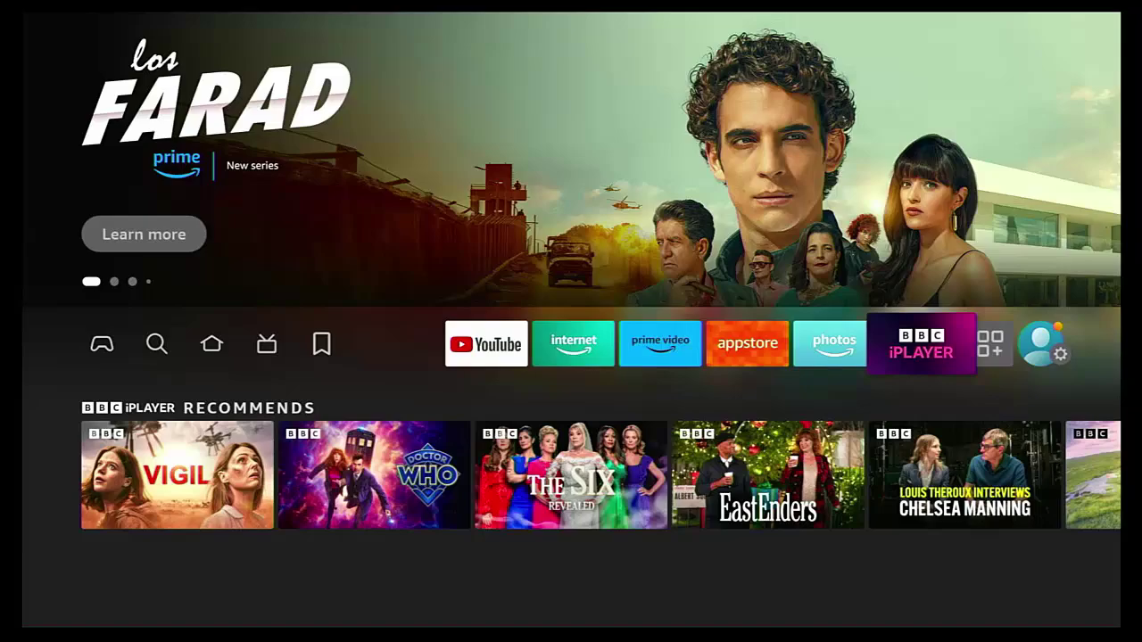
Step: Launch YouTube and play the recommended video about upgrading from Windows 10 to 11 on unsupported hardware
key(Left)
key(Left)
key(Left)
key(Left)
key(Left)
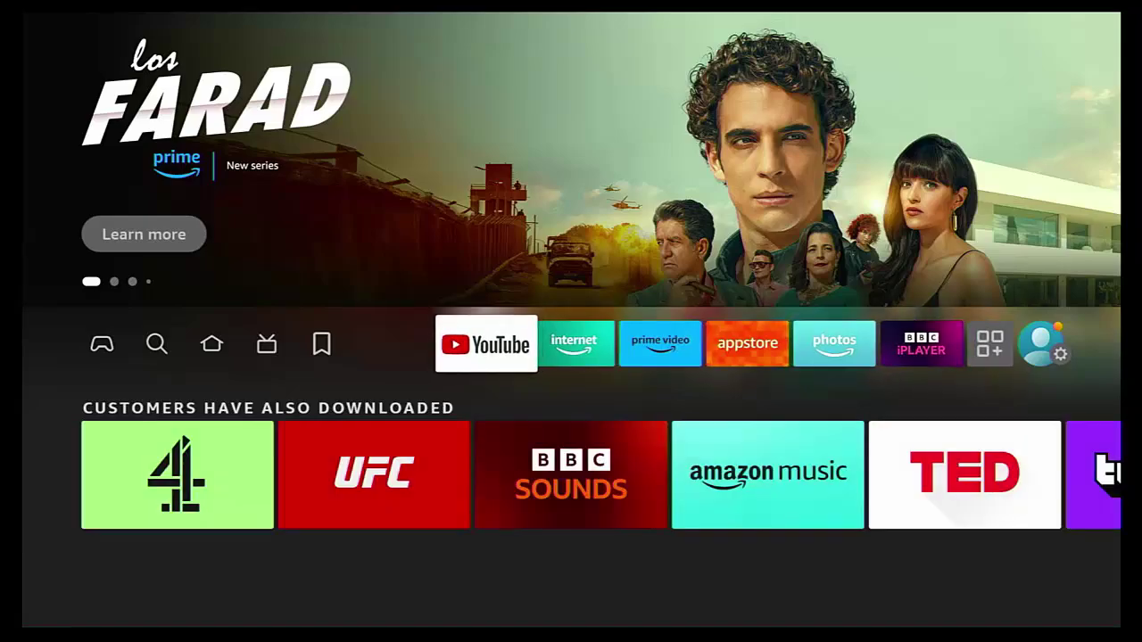
key(Return)
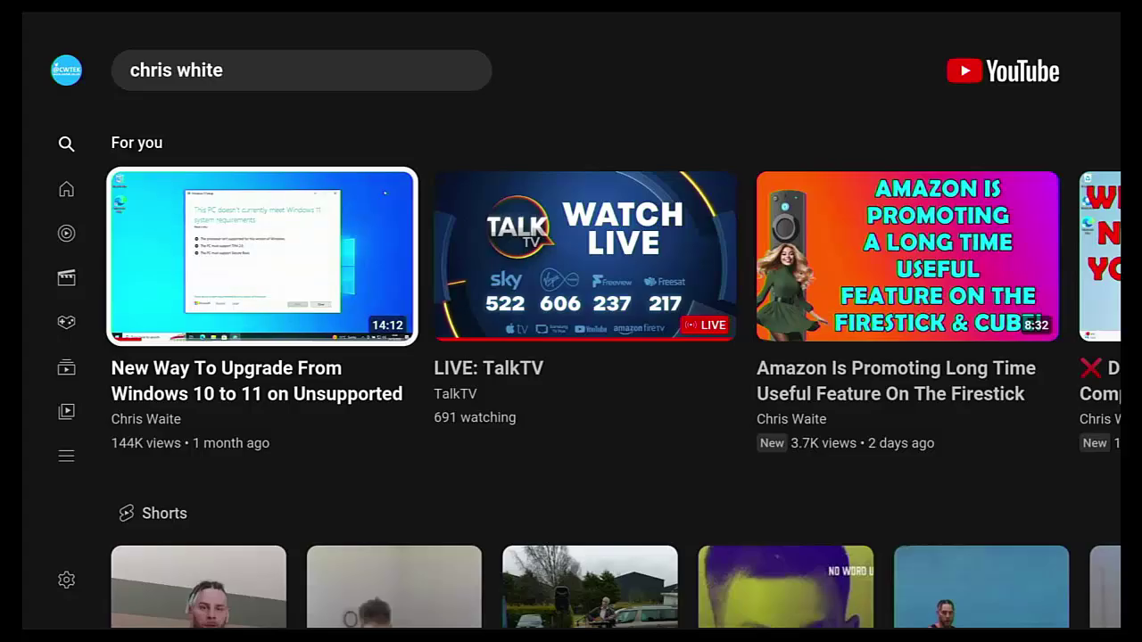
key(Return)
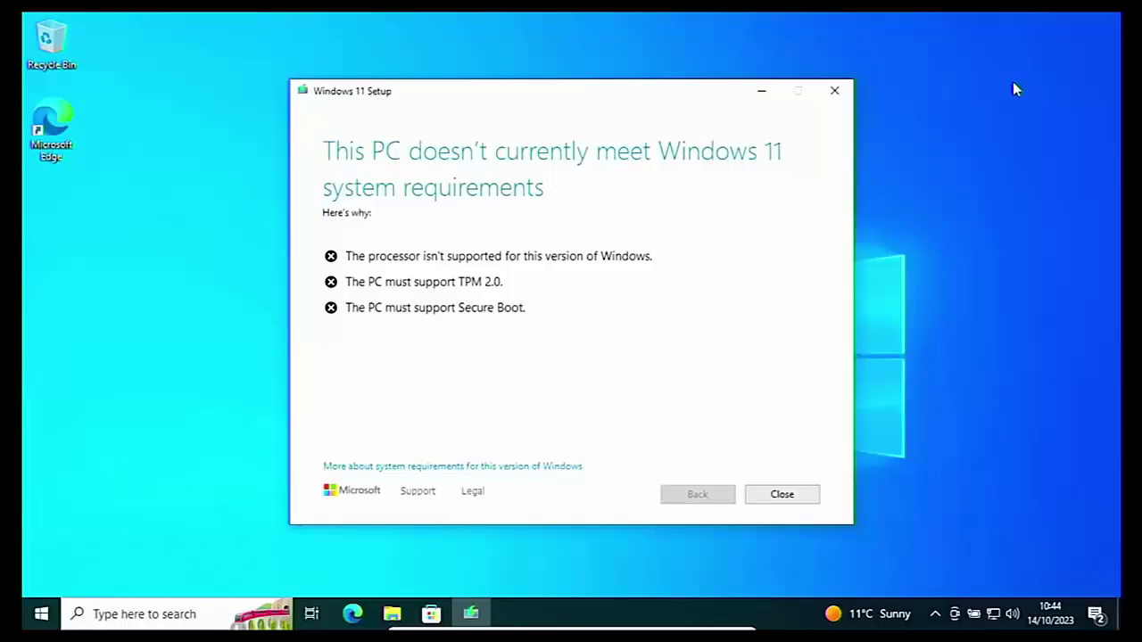
Step: Open the playback settings of the playing YouTube video
key(Down)
key(Down)
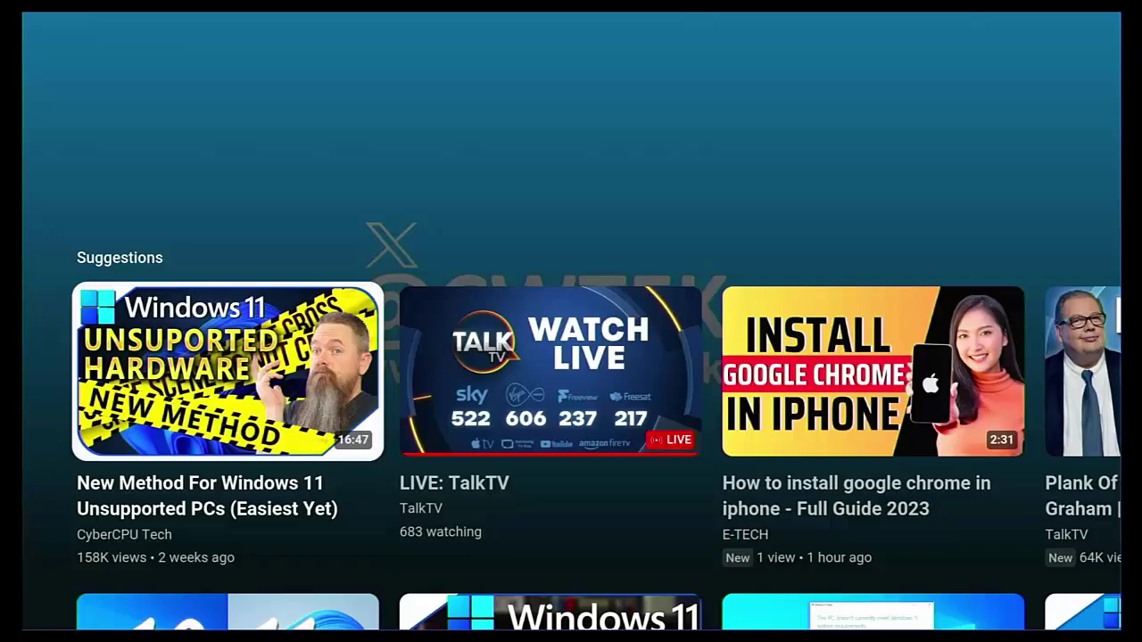
key(Up)
key(Up)
key(Right)
key(Right)
key(Right)
key(Right)
key(Right)
key(Right)
key(Right)
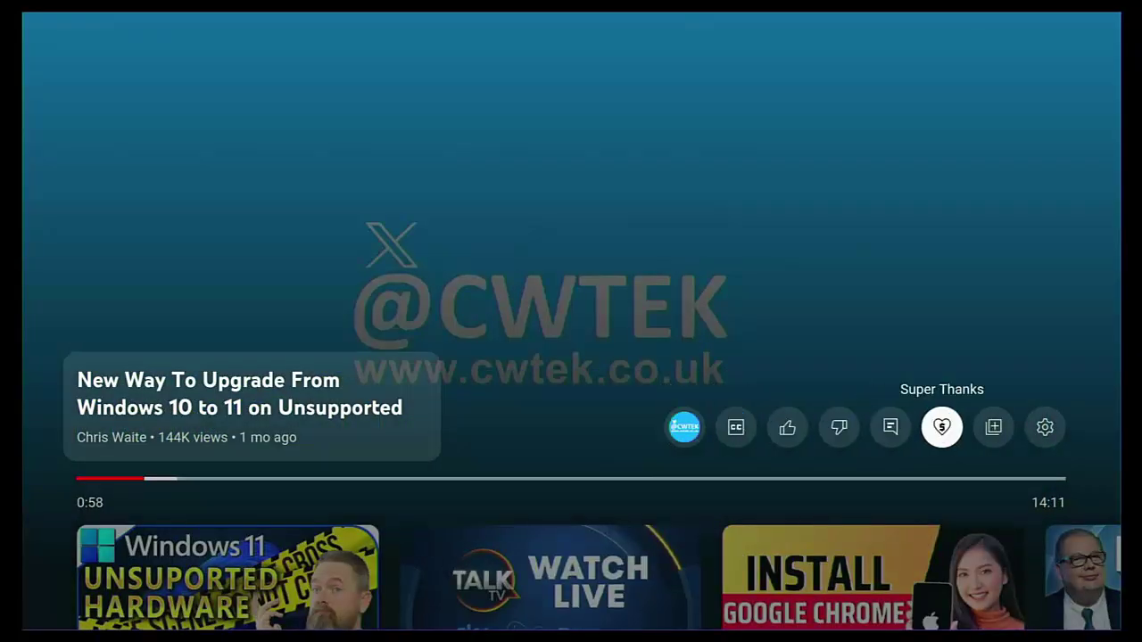
key(Return)
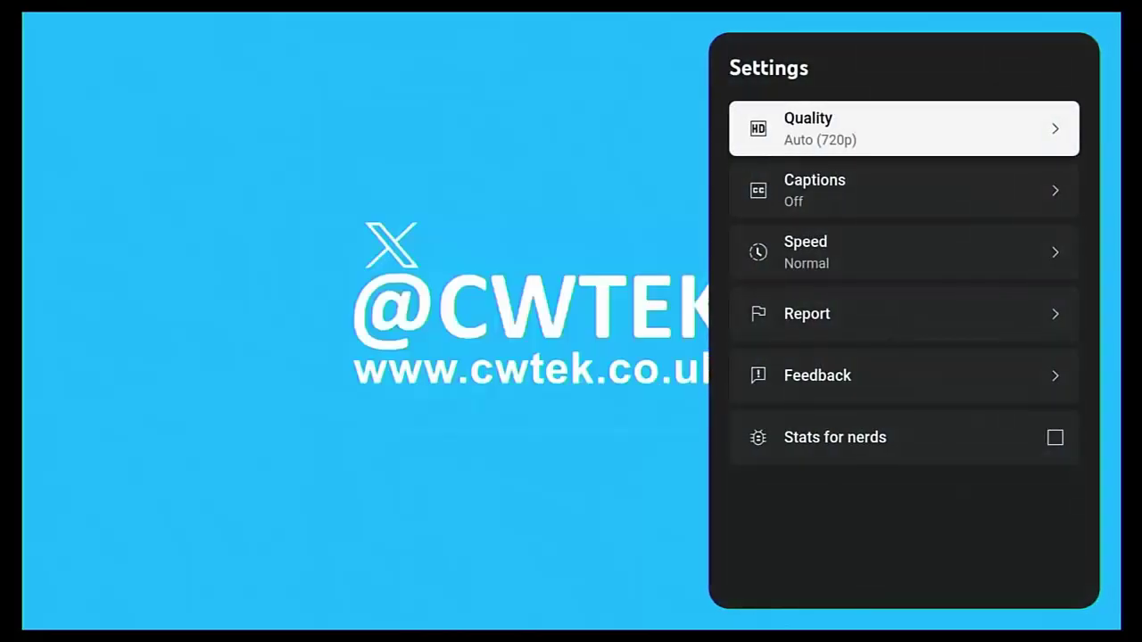
Step: Set the quality of the current YouTube video to 480p
key(Return)
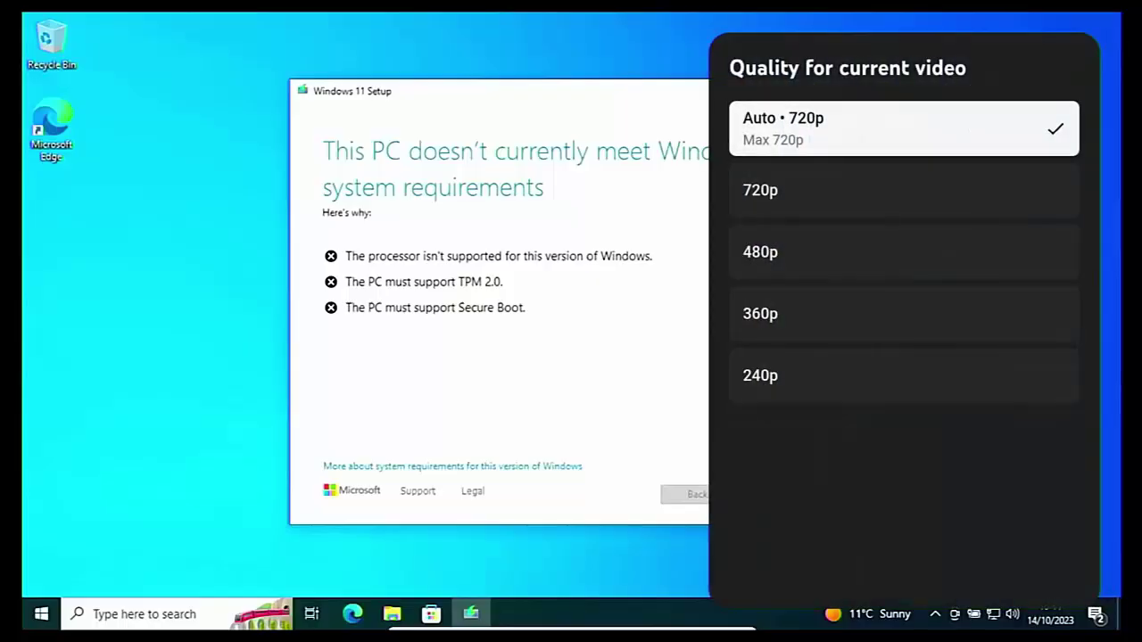
key(Down)
key(Down)
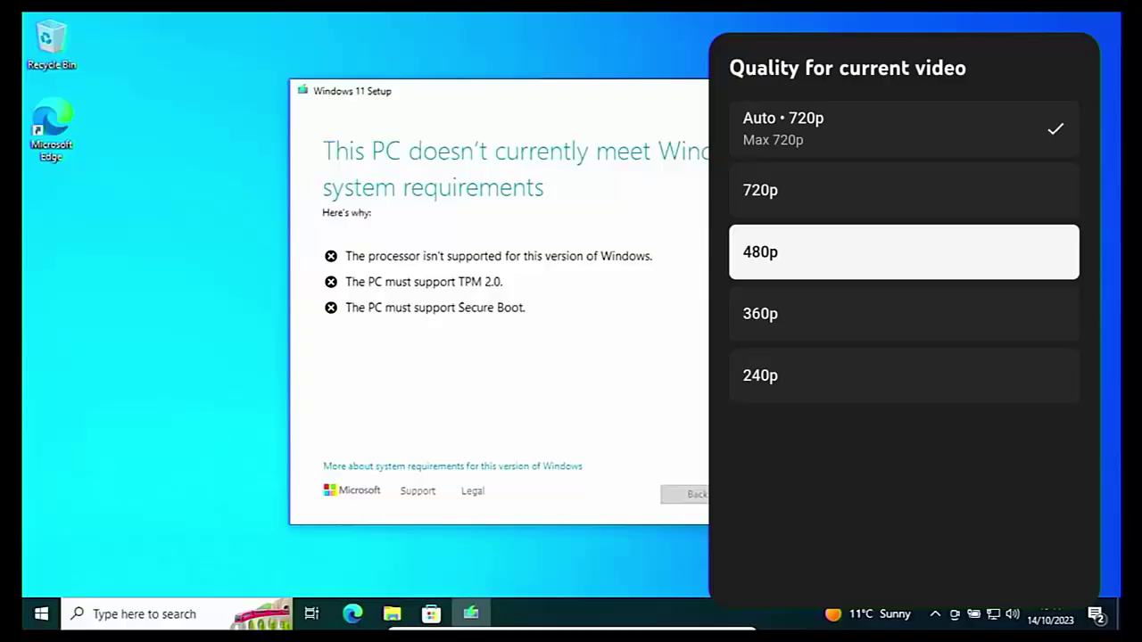
key(Return)
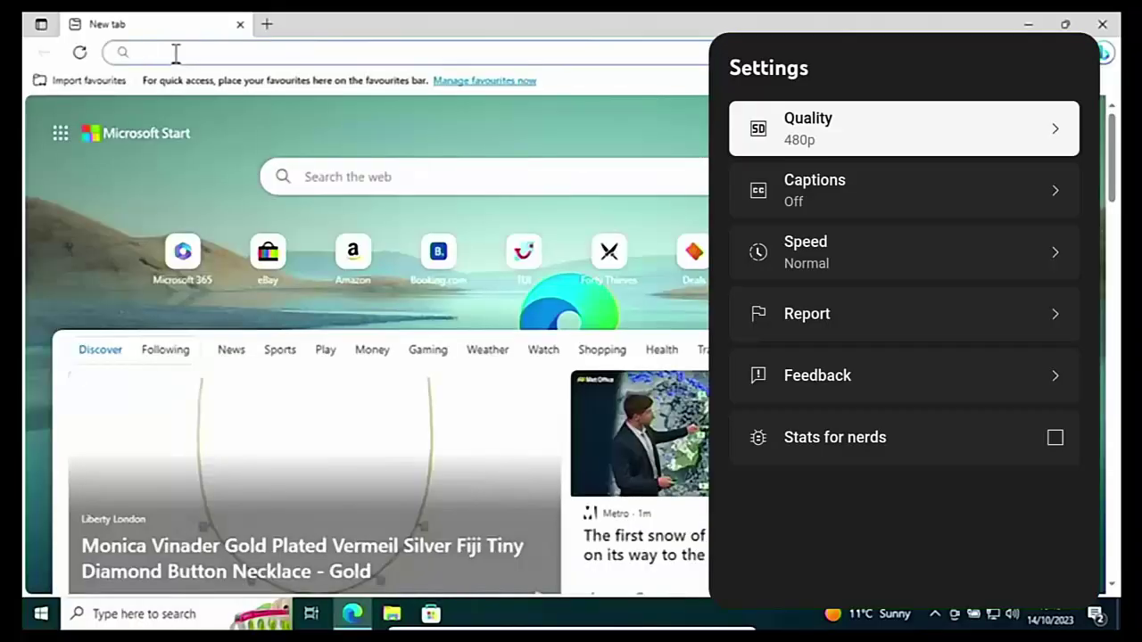
text(mic)
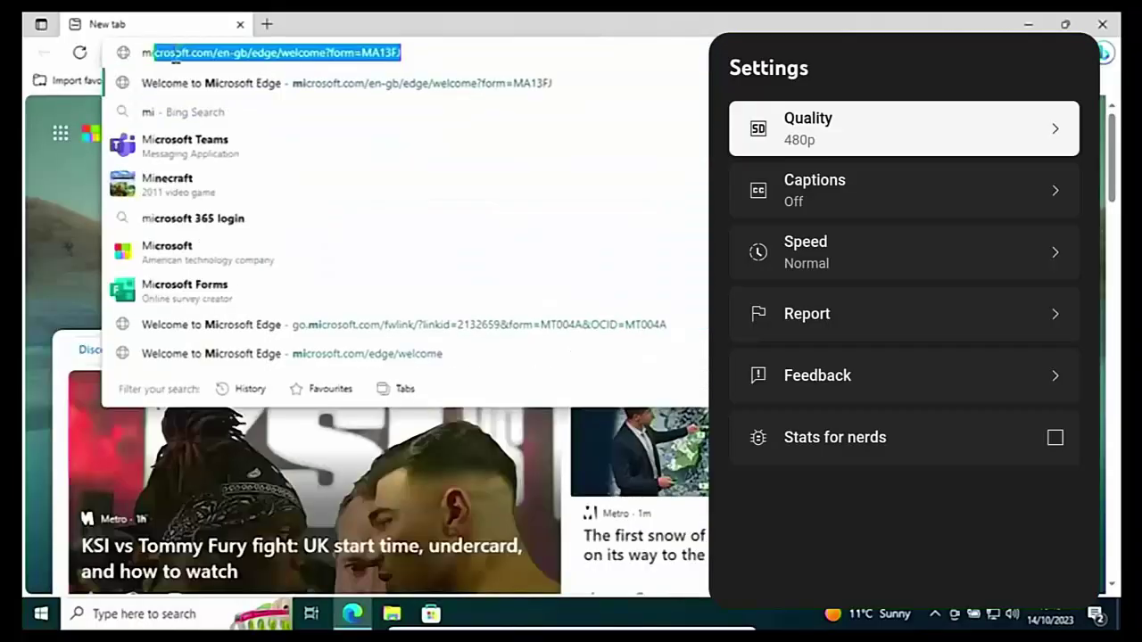
text(rosof)
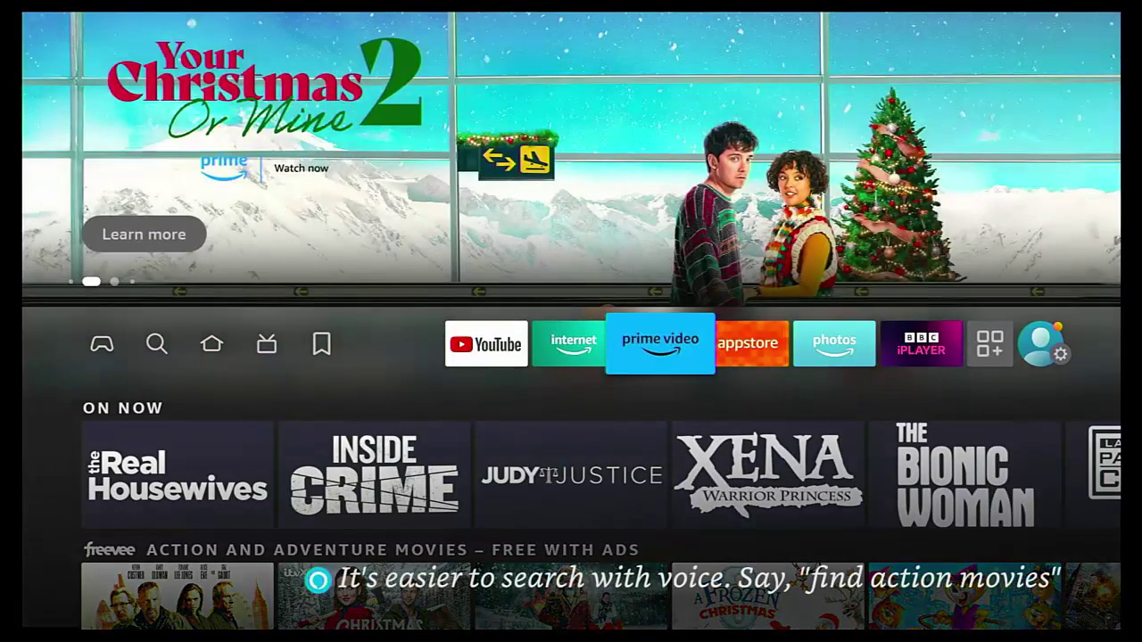
Step: Open the Preferences section of the Fire TV settings from the home screen
key(Right)
key(Right)
key(Right)
key(Right)
key(Right)
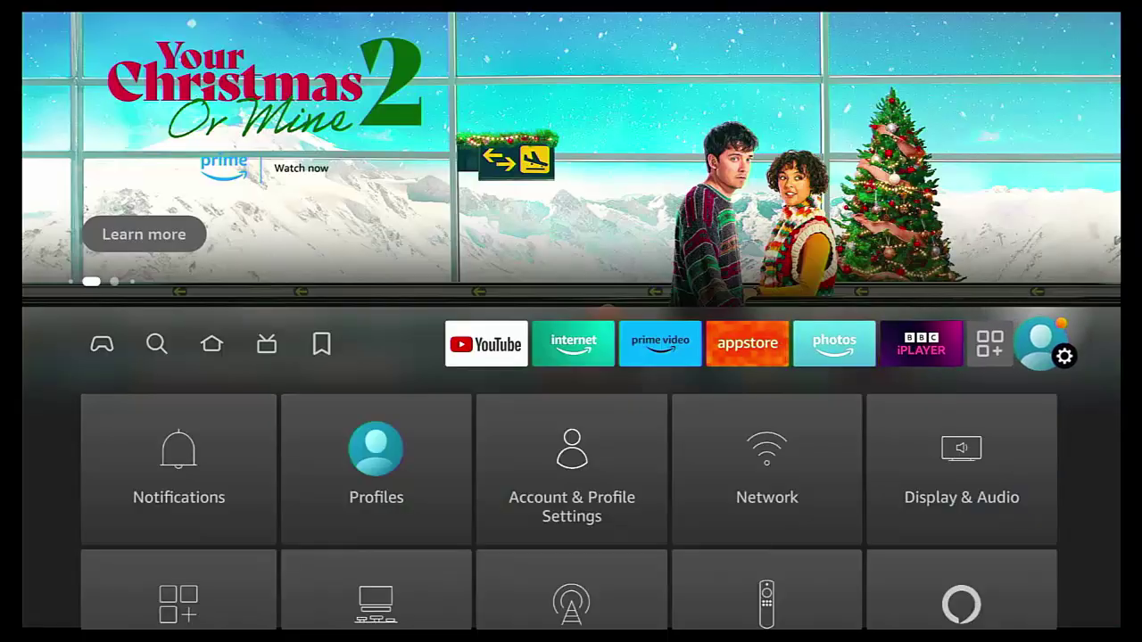
key(Down)
key(Down)
key(Down)
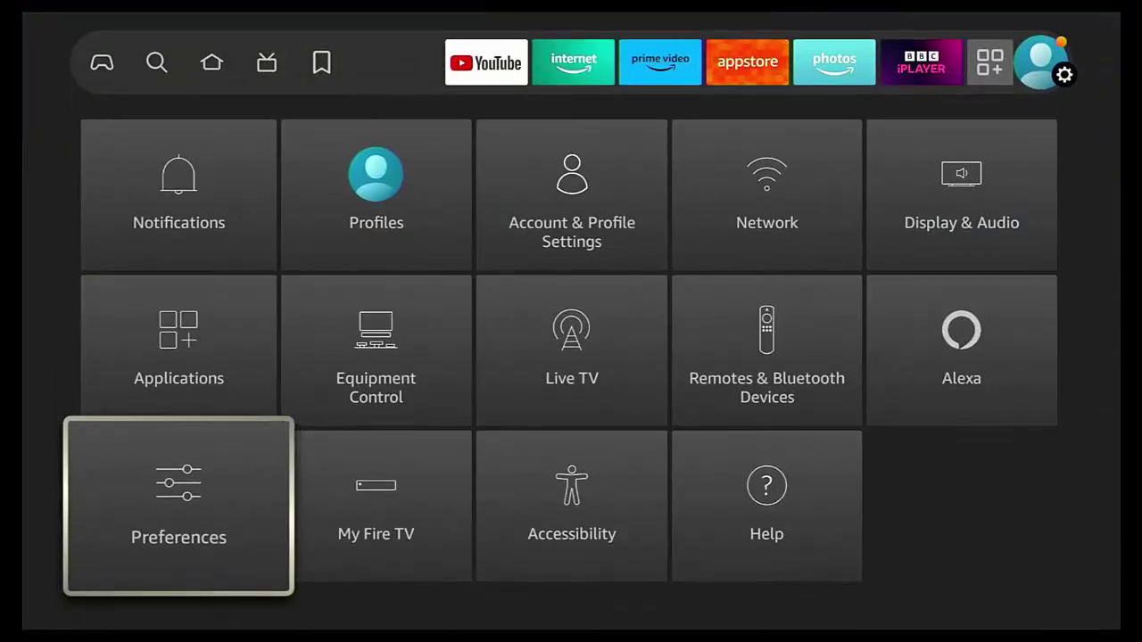
key(Return)
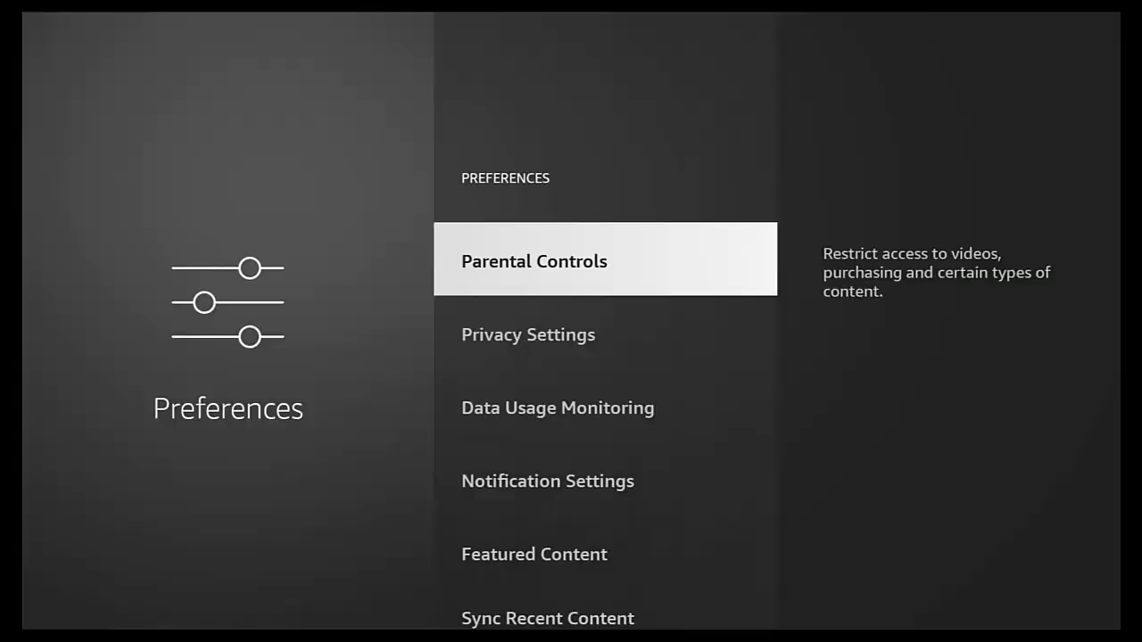
Step: Turn on Data Usage Monitoring in the Fire TV preferences
key(Down)
key(Down)
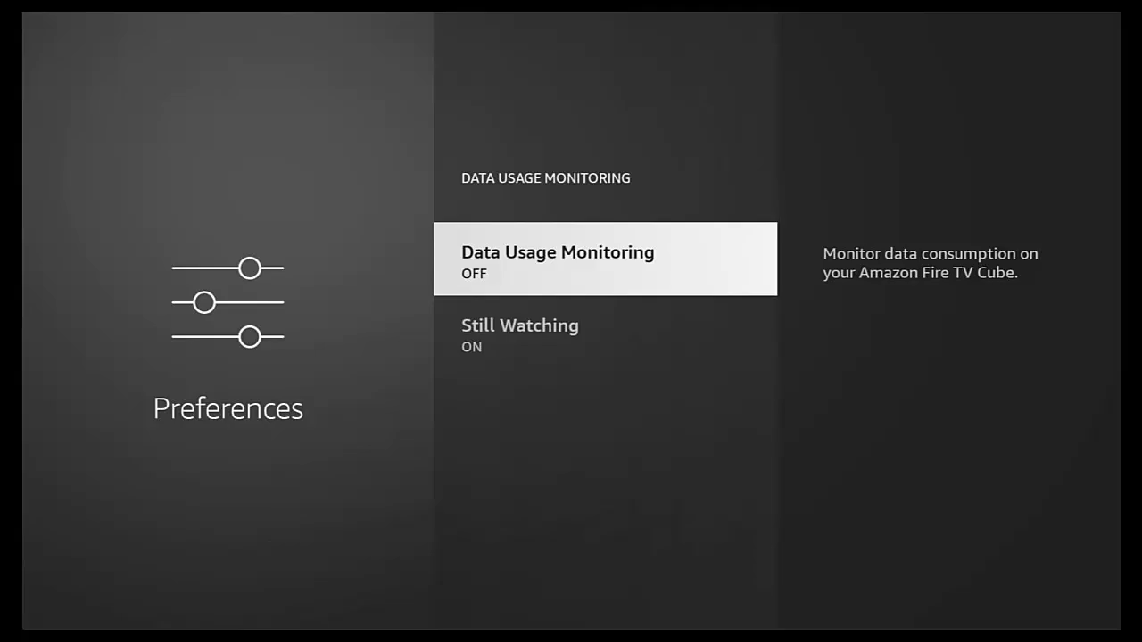
key(Return)
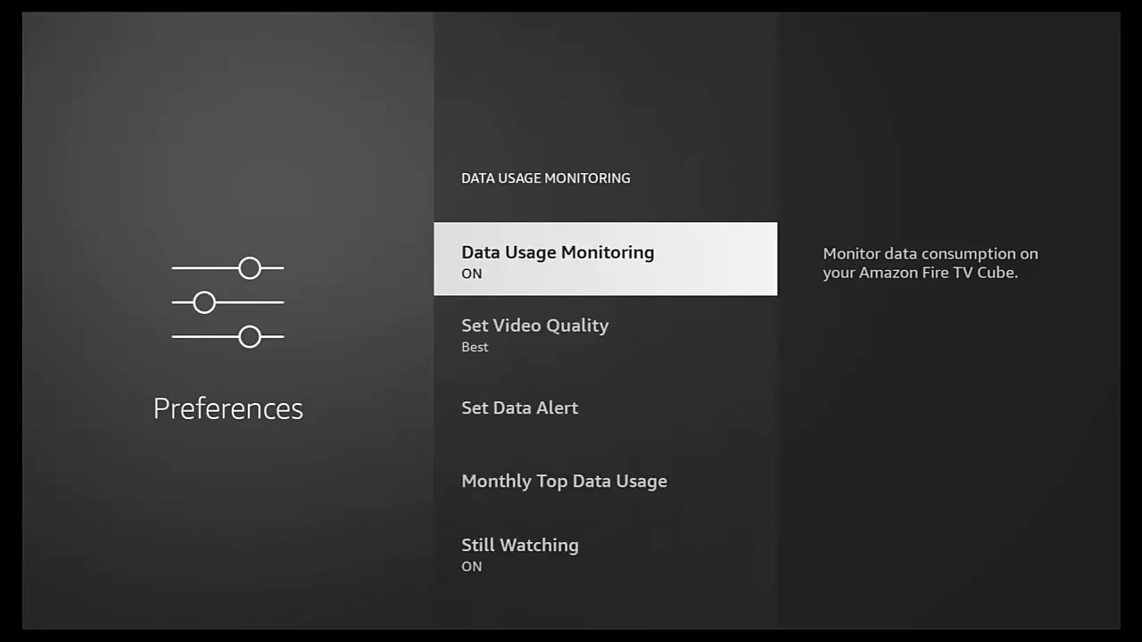
Step: Set the Prime Video streaming quality to Good in the data usage monitoring options
key(Down)
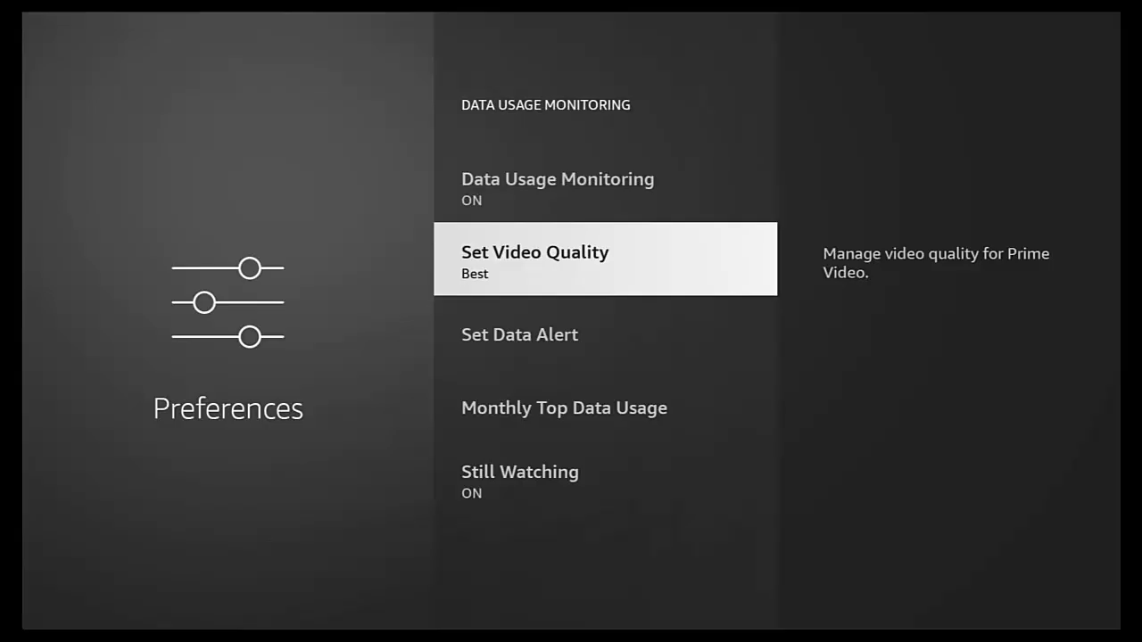
key(Return)
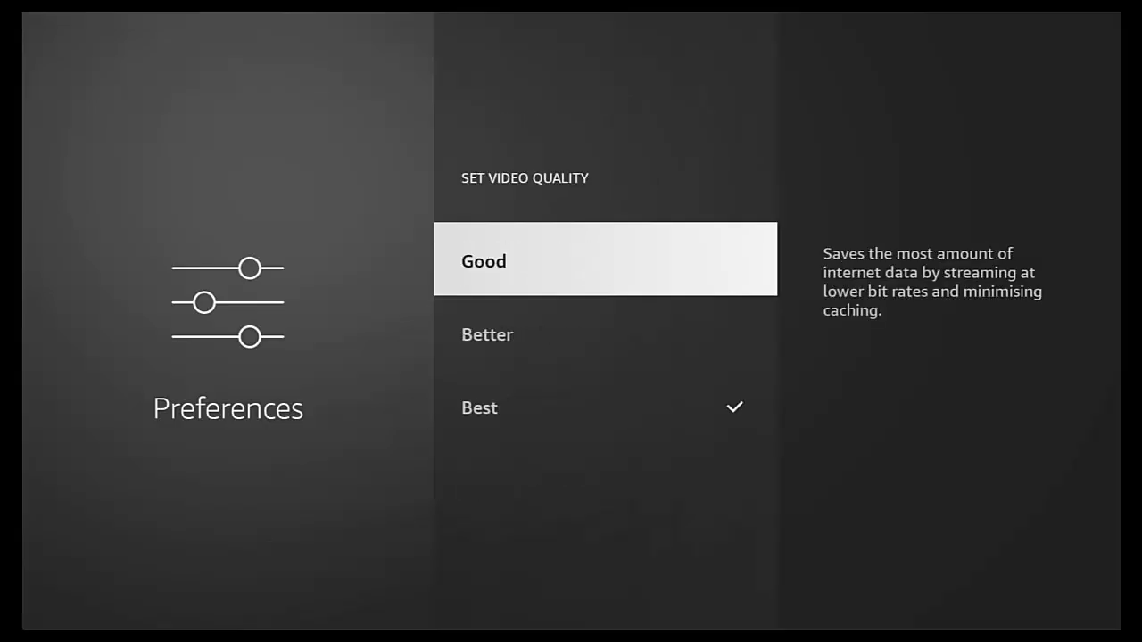
key(Down)
key(Up)
key(Return)
key(Down)
key(Up)
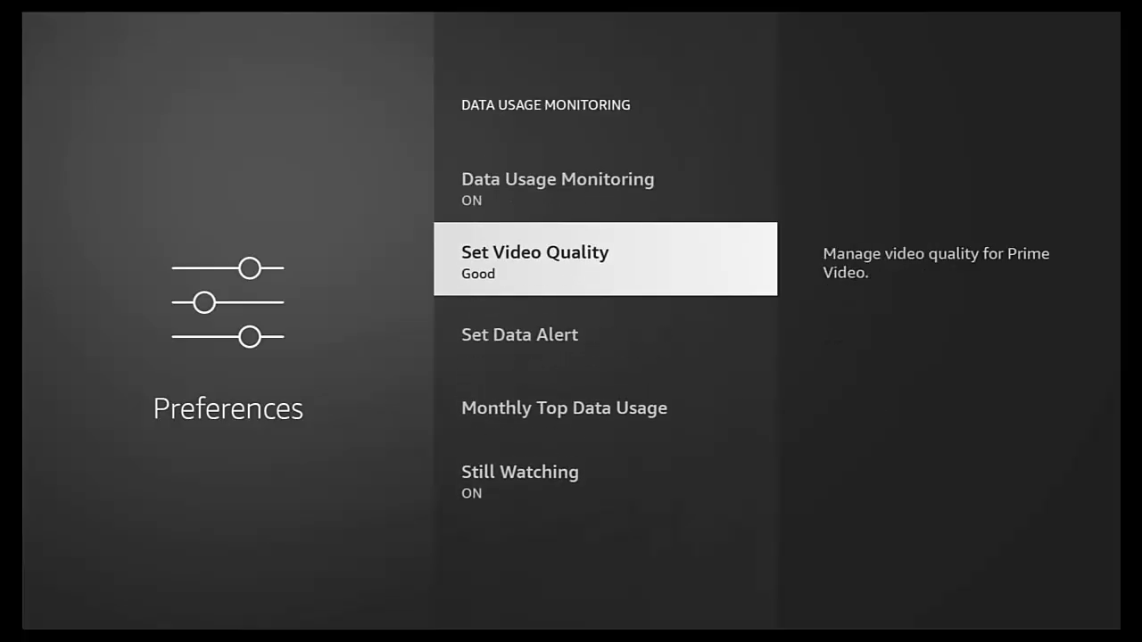
Step: Return to the Fire TV home screen, launch NordVPN from the recently used apps and disconnect the VPN
key(Home)
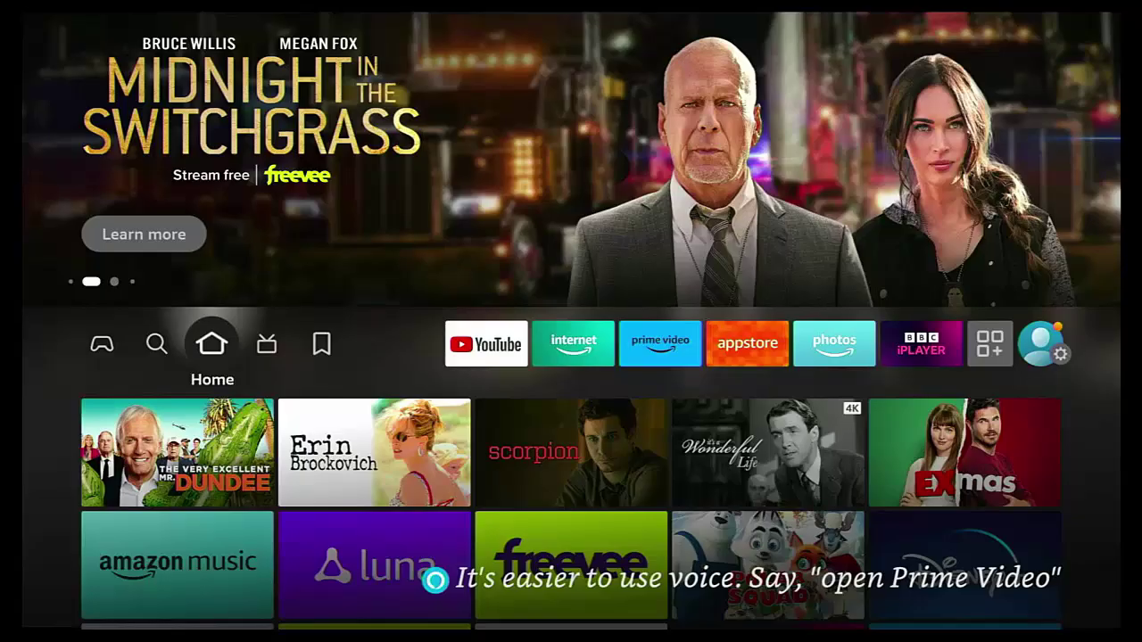
key(Down)
key(Down)
key(Down)
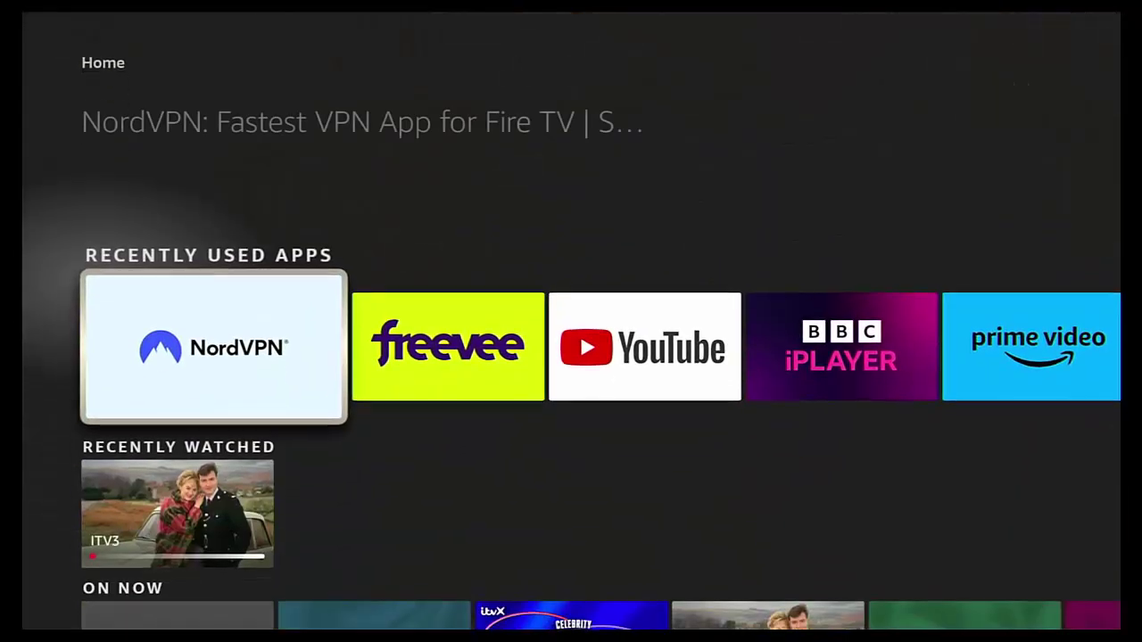
key(Return)
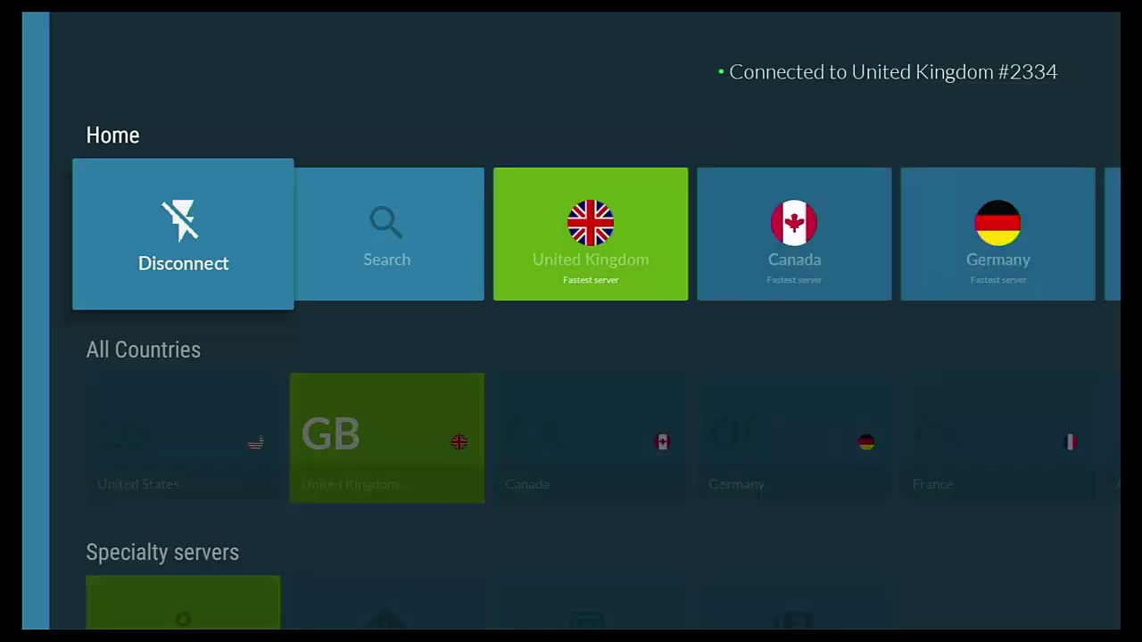
key(Return)
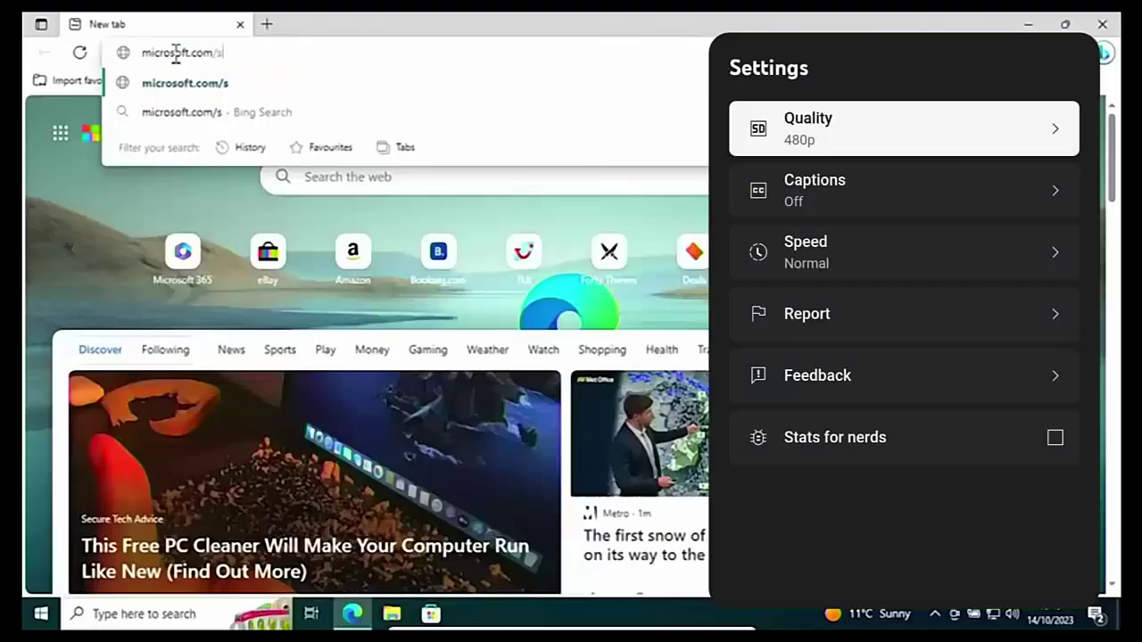
text(oftware-dow)
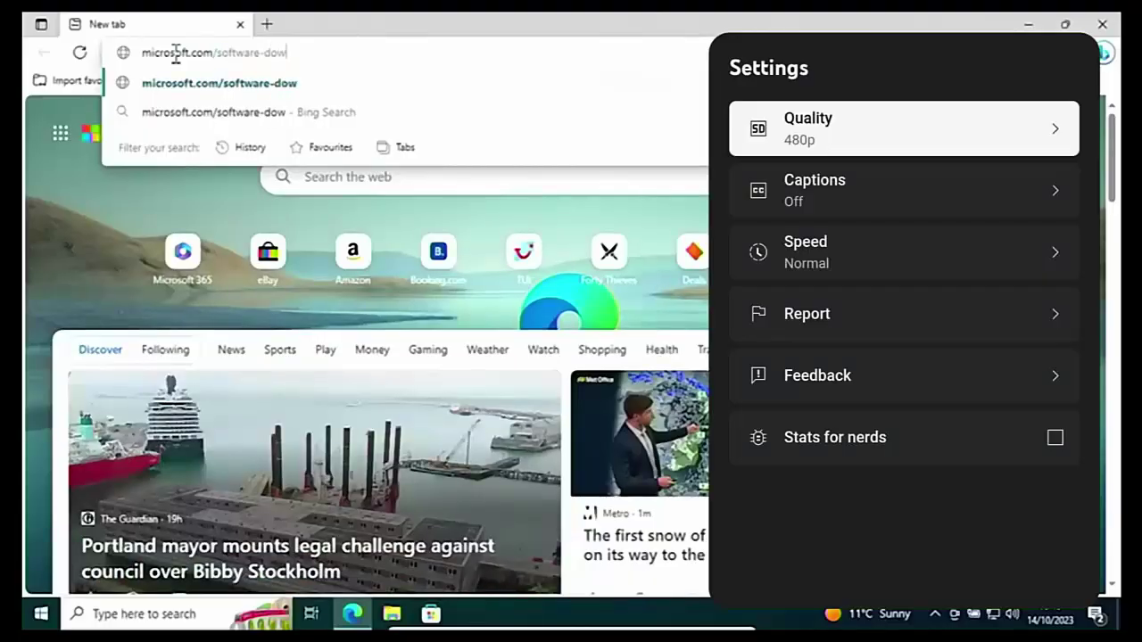
text(nload/windows11)
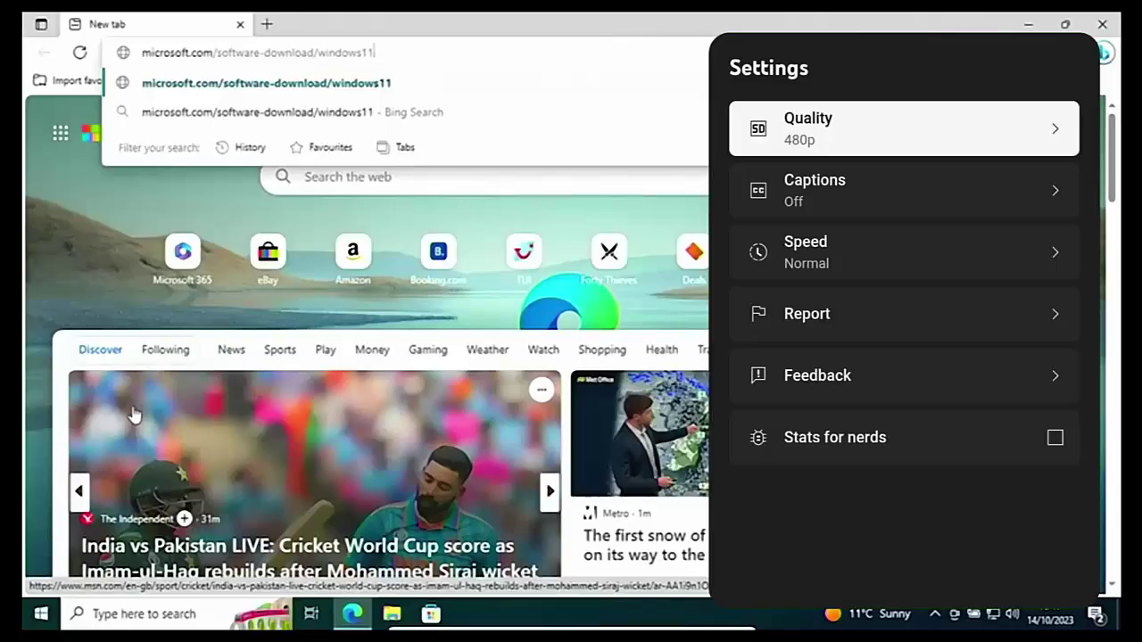
key(Return)
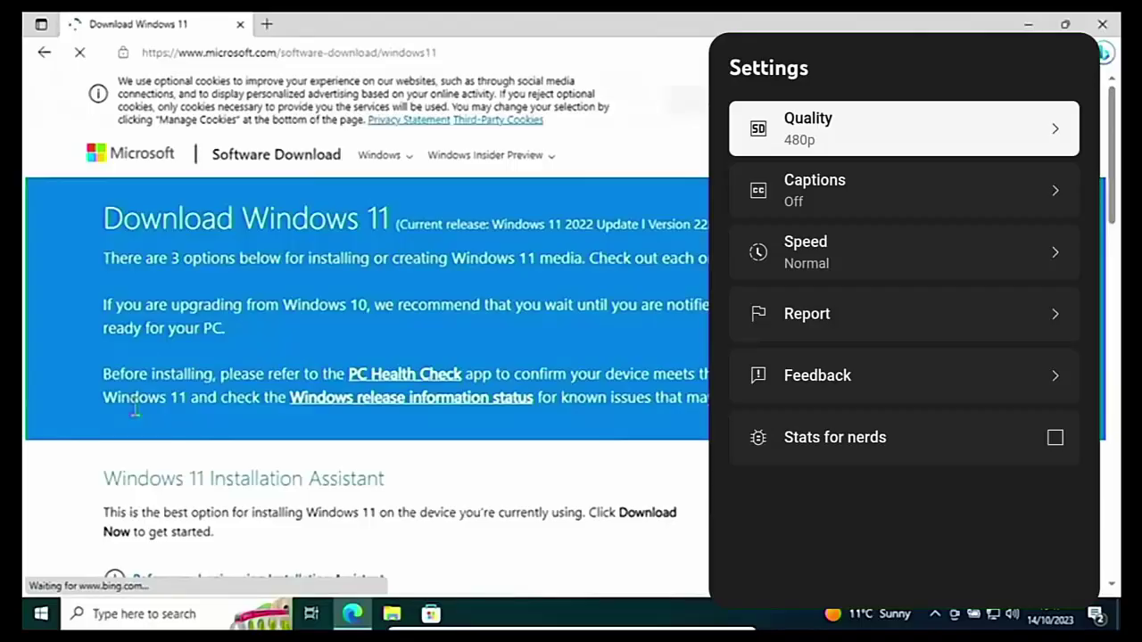
scroll(214, 497, down, 5)
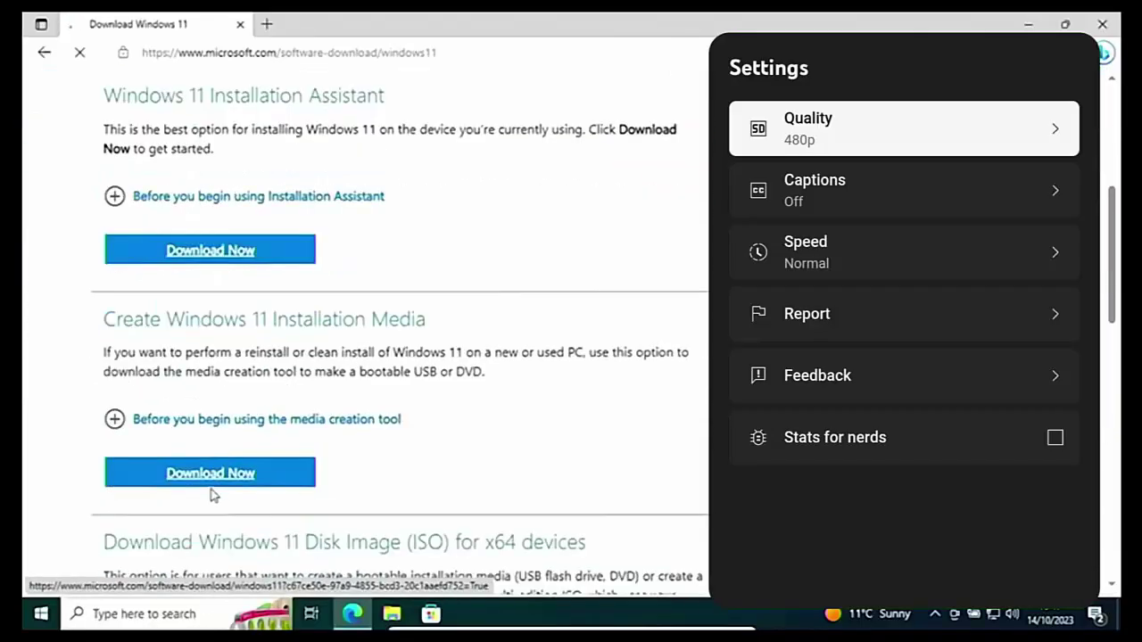
scroll(215, 497, down, 2)
scroll(214, 497, down, 1)
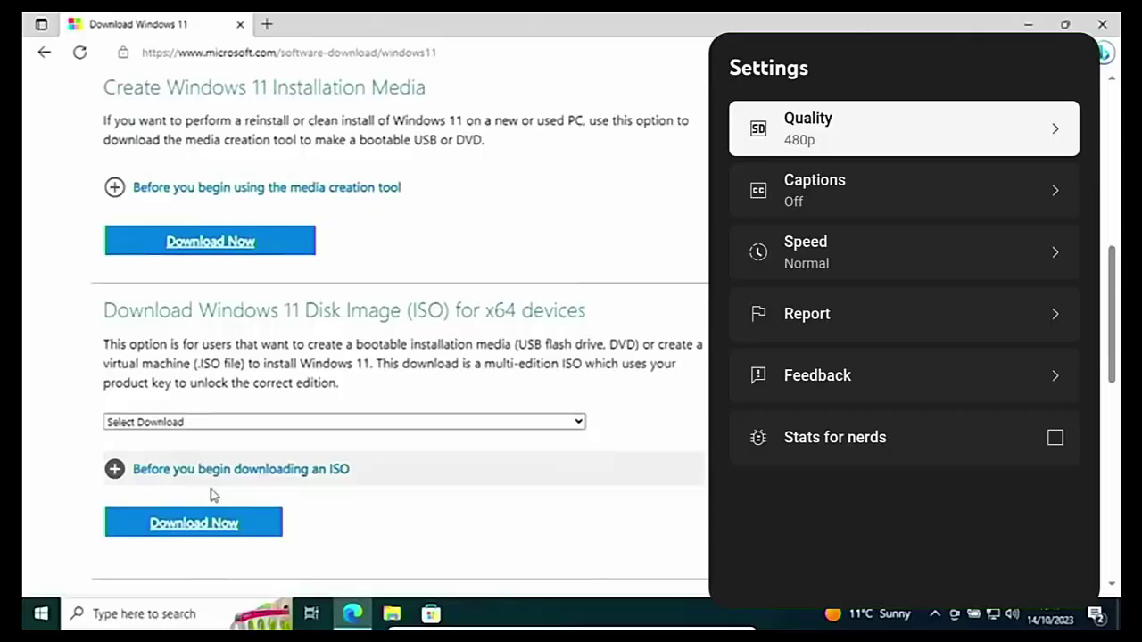
scroll(214, 497, down, 1)
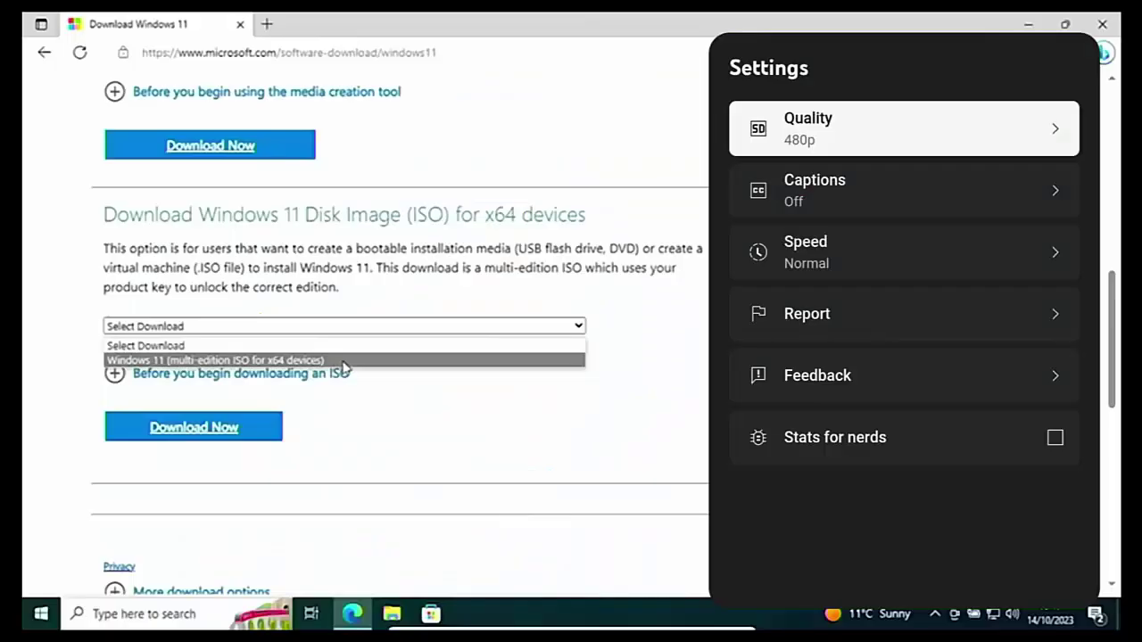
click(345, 362)
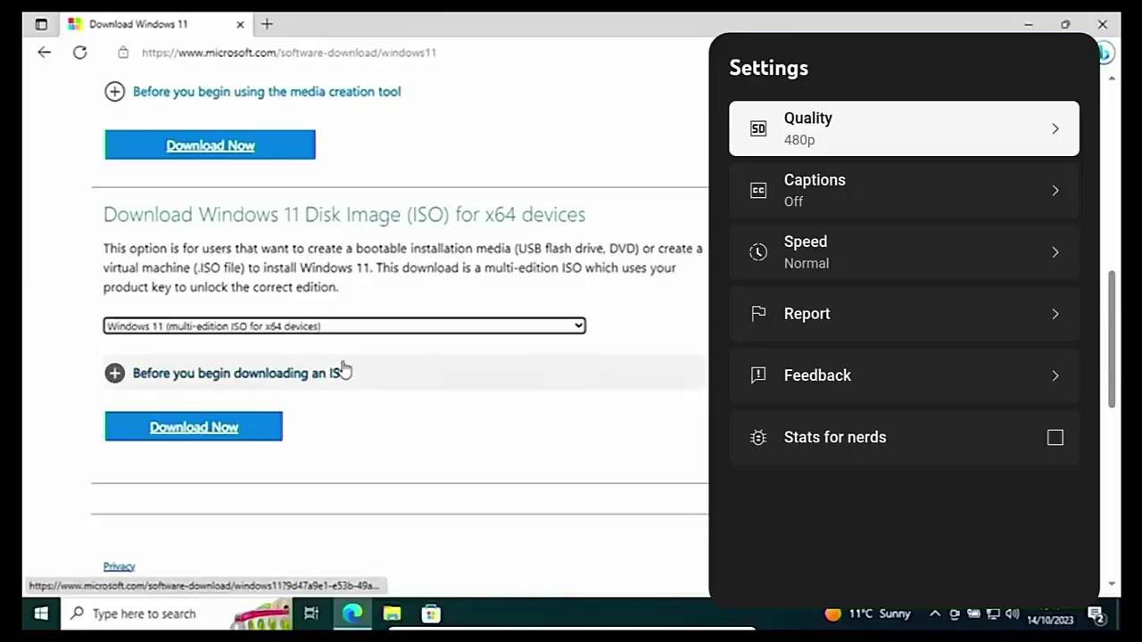
click(201, 433)
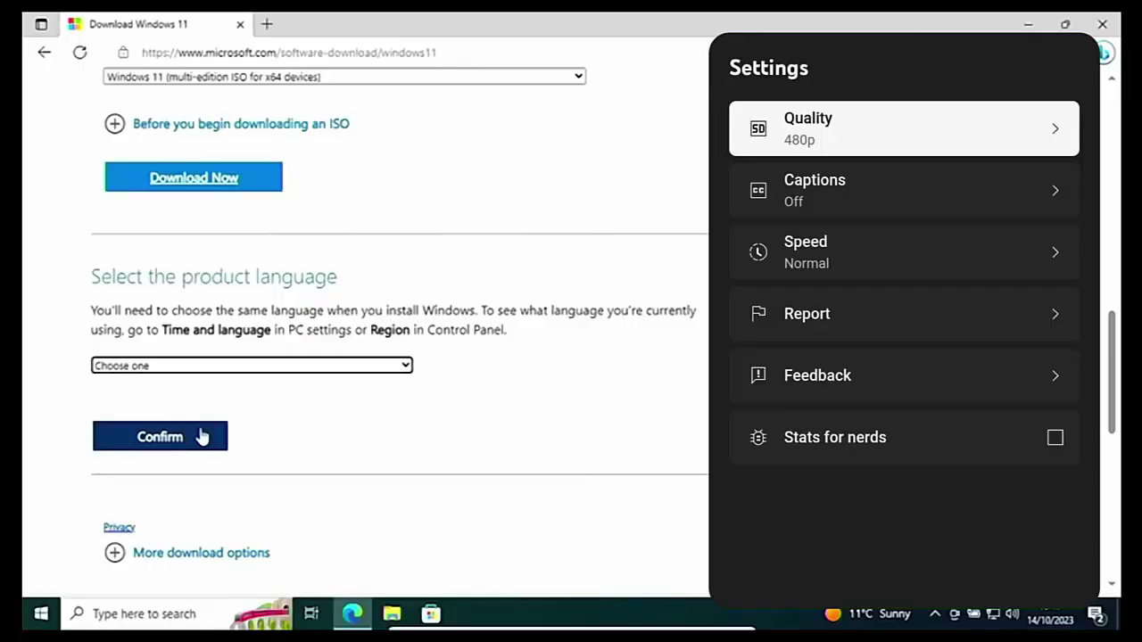
click(252, 367)
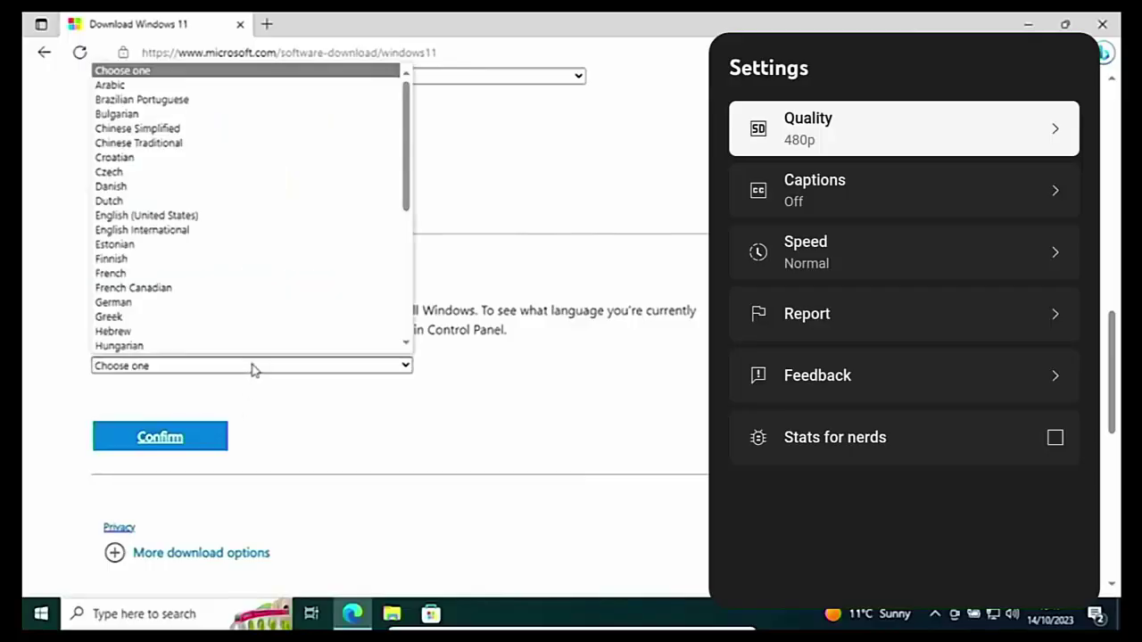
click(203, 231)
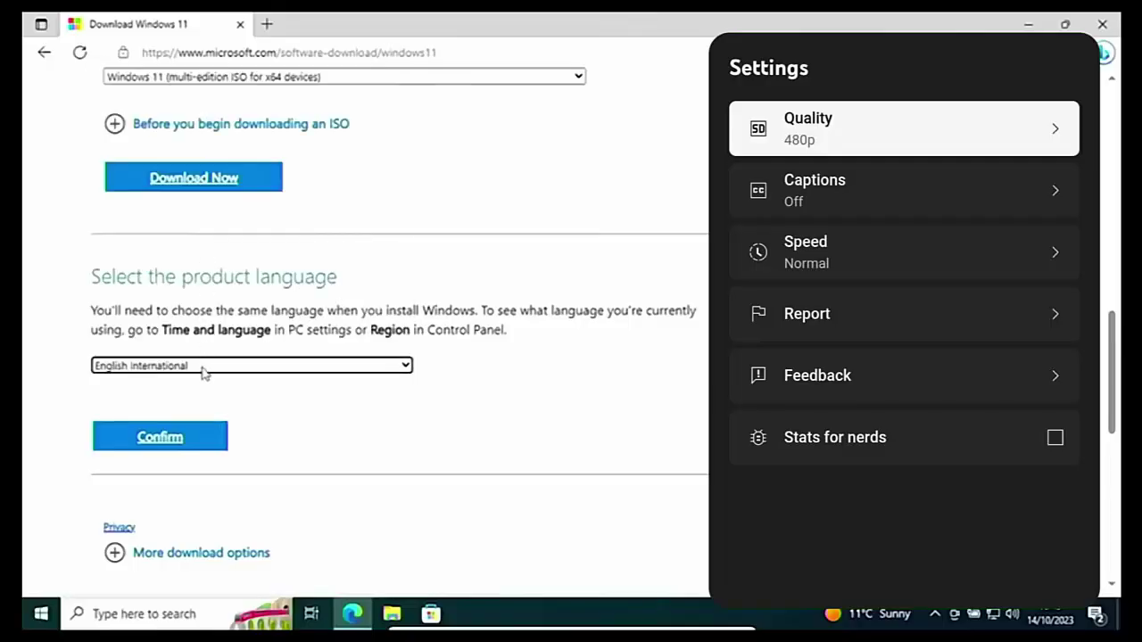
click(168, 442)
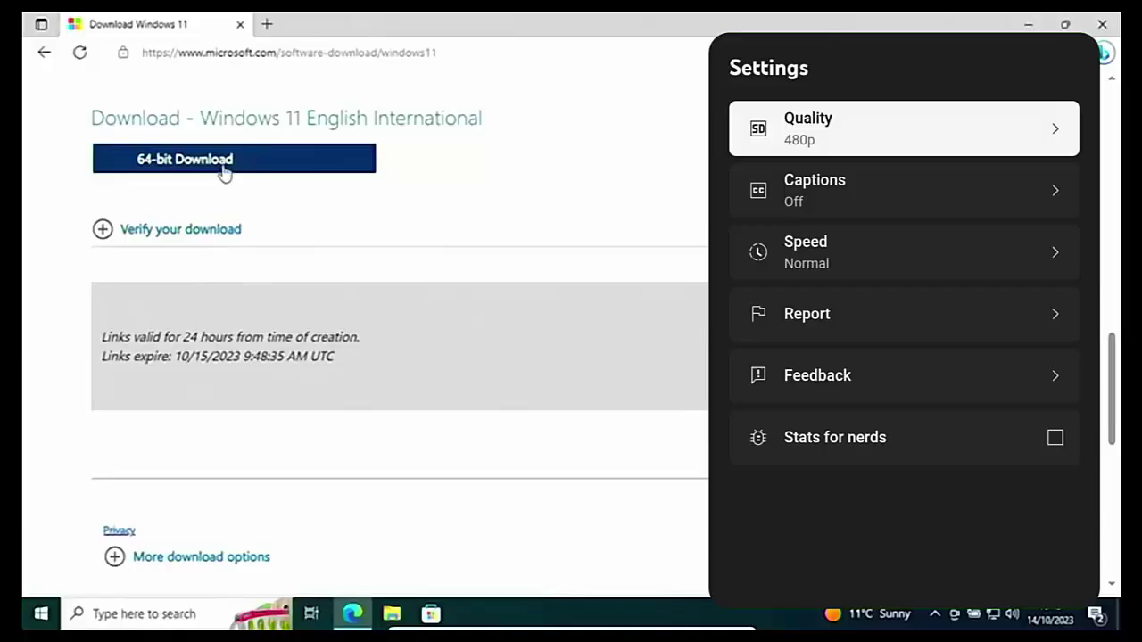
click(189, 170)
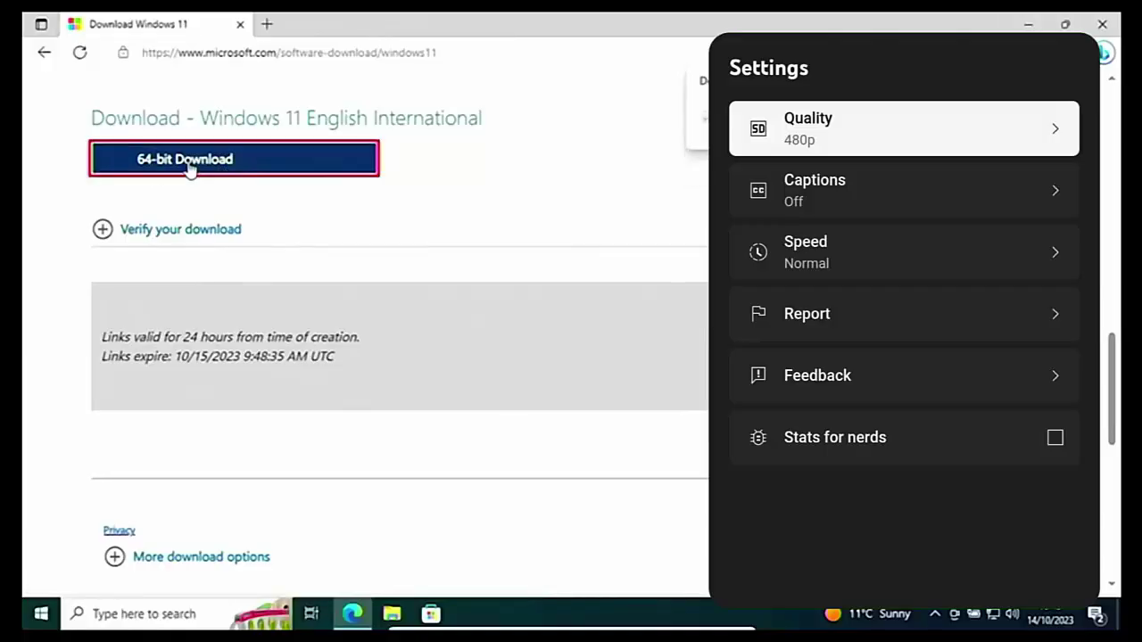